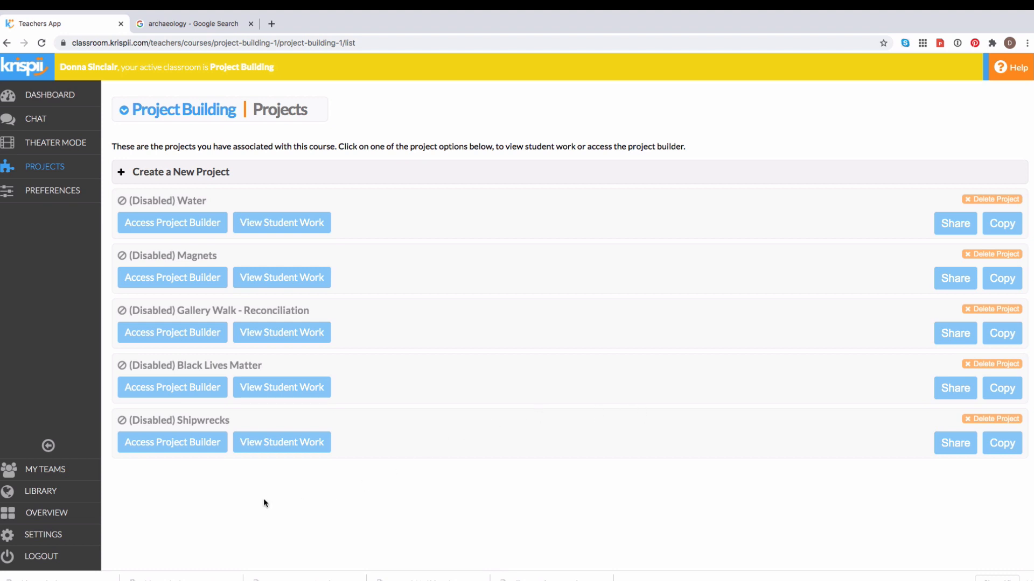
- Open the Shipwrecks project in the project builder and expand the Think-Pair-Share task with its advanced options
click(171, 443)
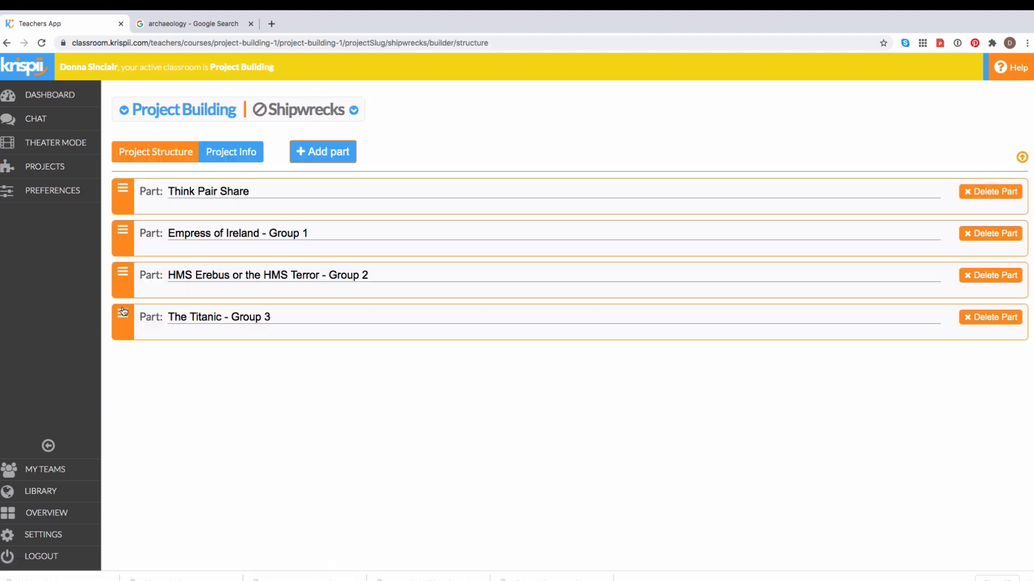
click(129, 206)
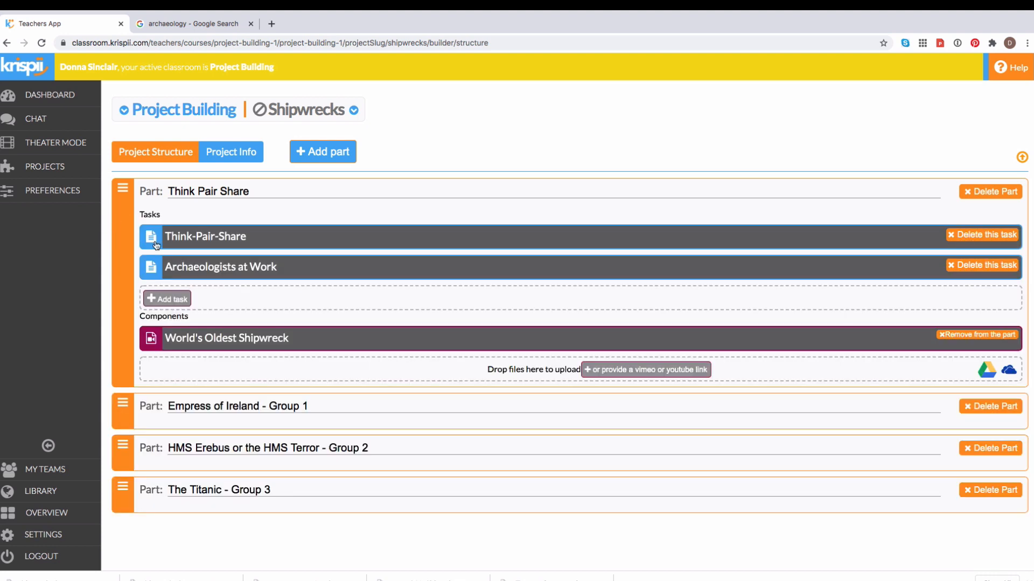
click(240, 240)
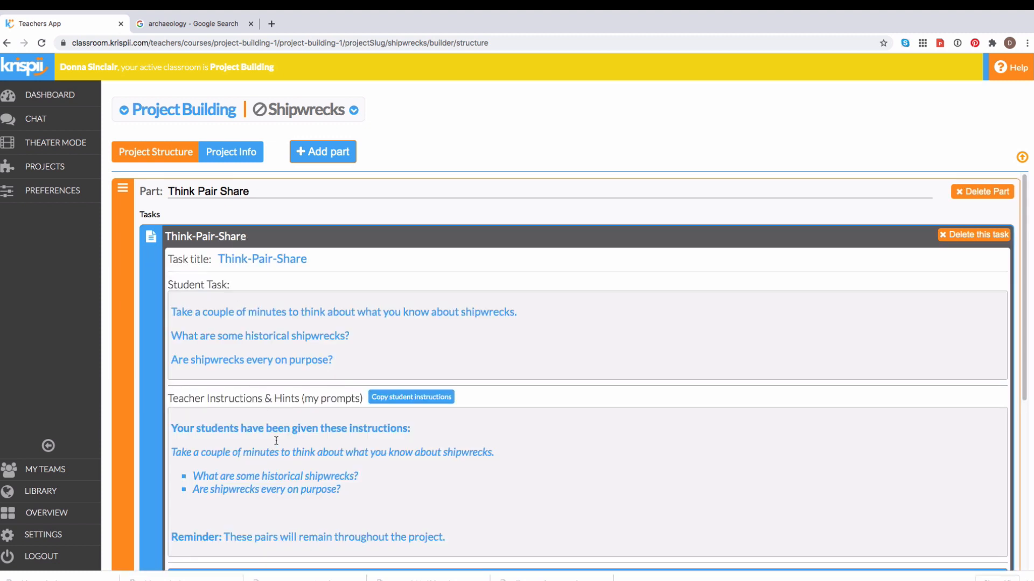
scroll(277, 440, down, 2)
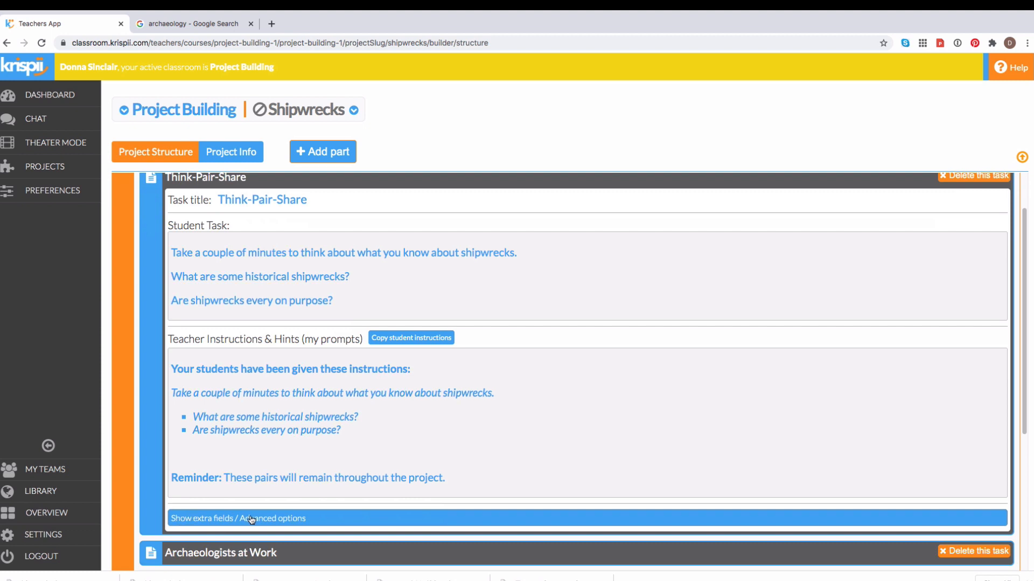
click(357, 519)
scroll(356, 519, down, 3)
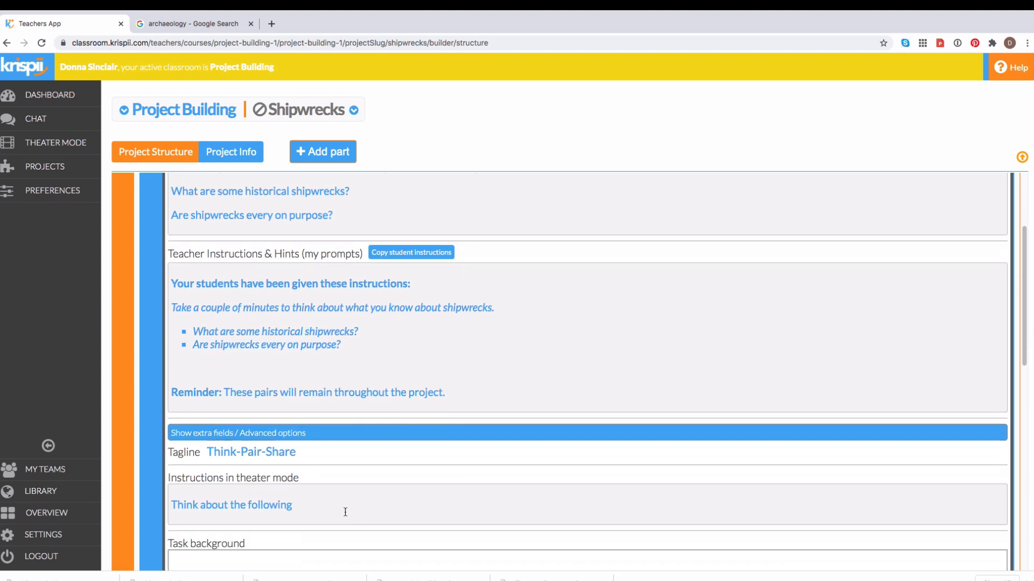
- Replace the Think-Pair-Share task's theater mode instructions with "Be ready to meet with your partner."
click(315, 506)
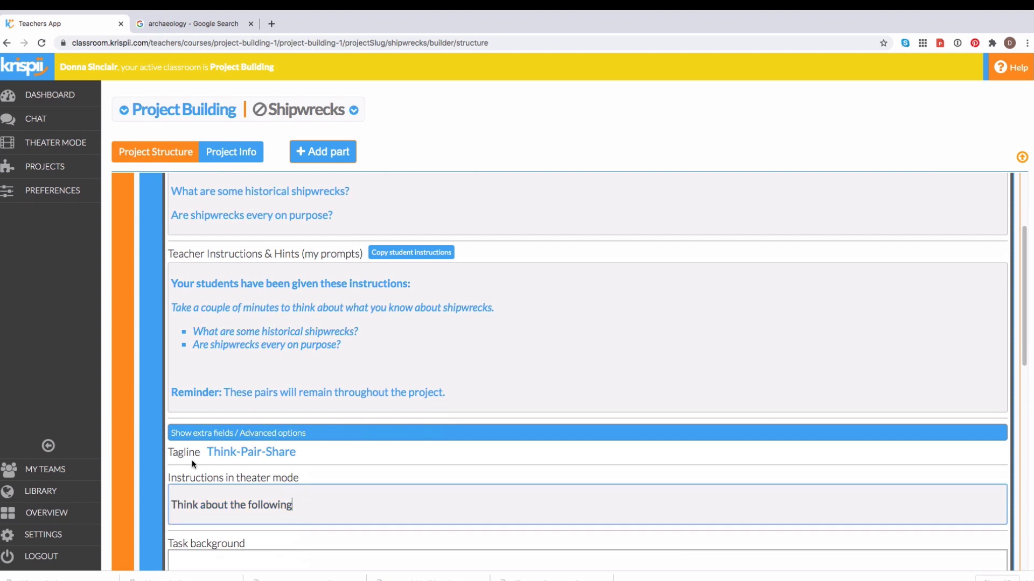
mouse_move(302, 504)
mouse_down()
mouse_move(180, 507)
mouse_move(302, 510)
mouse_up()
key(BackSpace)
key(BackSpace)
key(BackSpace)
key(BackSpace)
key(BackSpace)
key(BackSpace)
key(BackSpace)
key(BackSpace)
key(BackSpace)
key(BackSpace)
key(BackSpace)
key(BackSpace)
key(BackSpace)
key(BackSpace)
key(BackSpace)
key(BackSpace)
key(BackSpace)
key(BackSpace)
key(BackSpace)
key(BackSpace)
key(BackSpace)
key(BackSpace)
key(BackSpace)
key(BackSpace)
key(BackSpace)
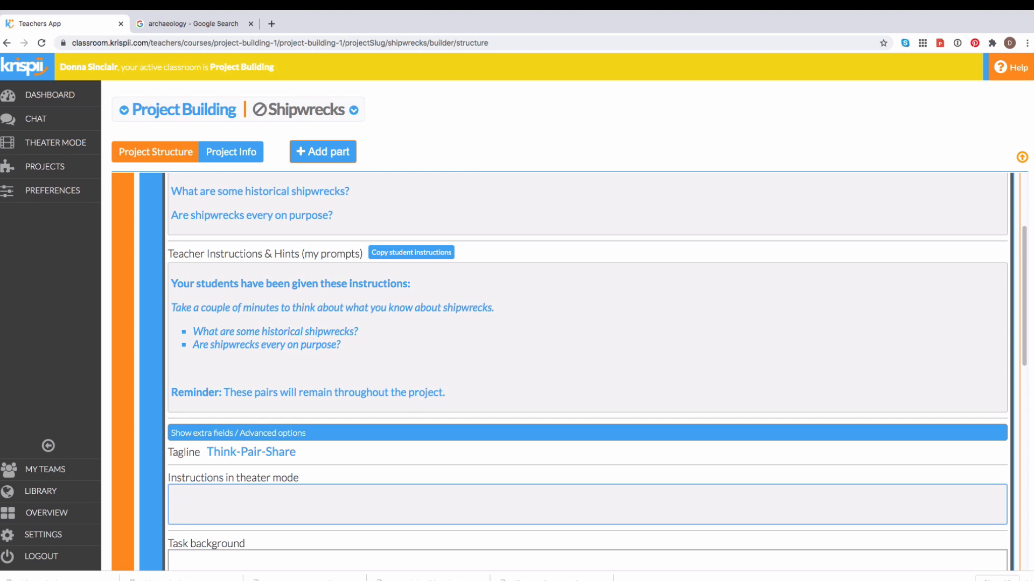
text(Be ready to meet with your partner)
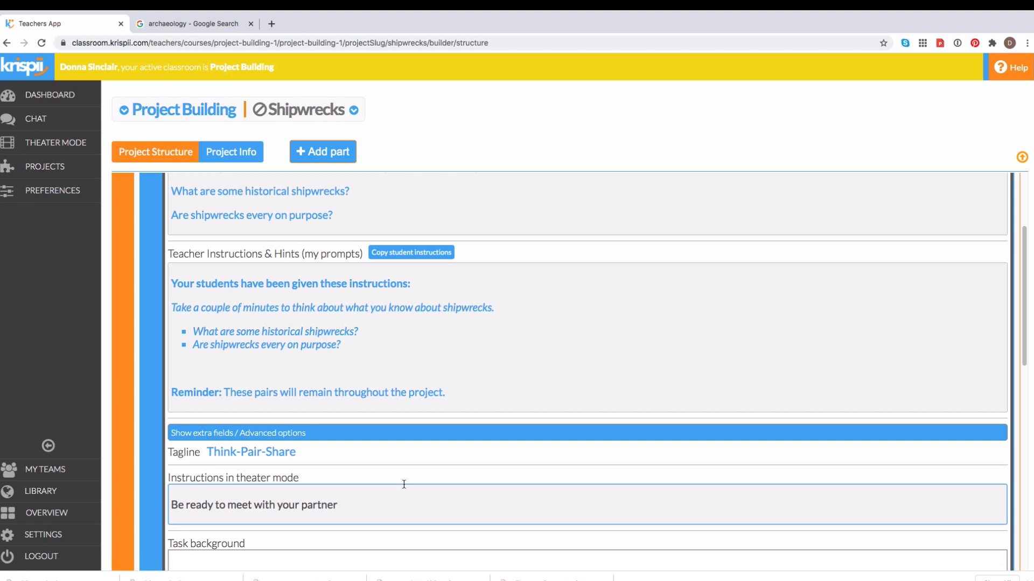
text(.)
- Upload the 2.6 MB Unsplash JPEG from the Downloads folder as the task background
scroll(403, 487, down, 4)
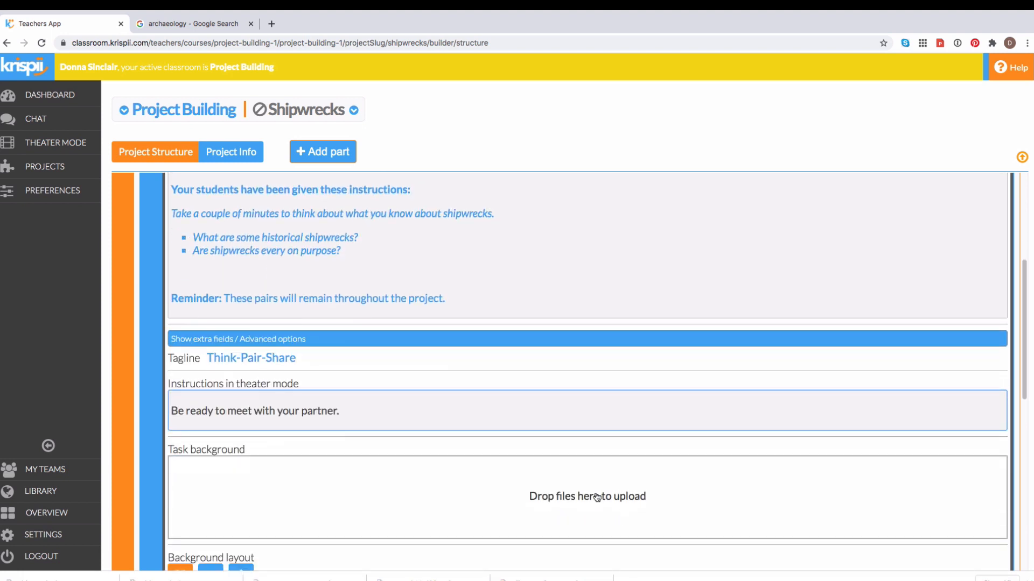
click(597, 498)
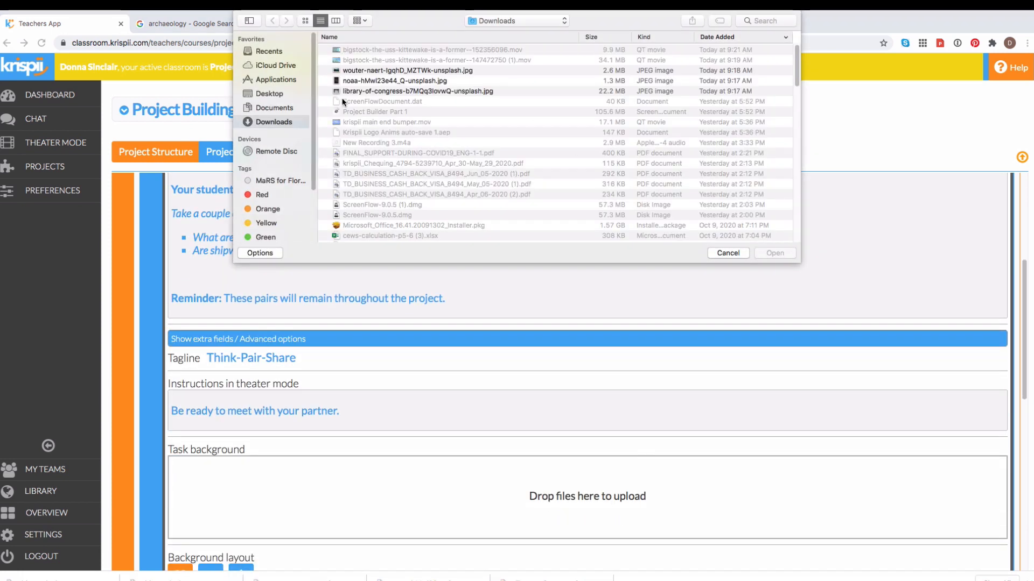
click(453, 72)
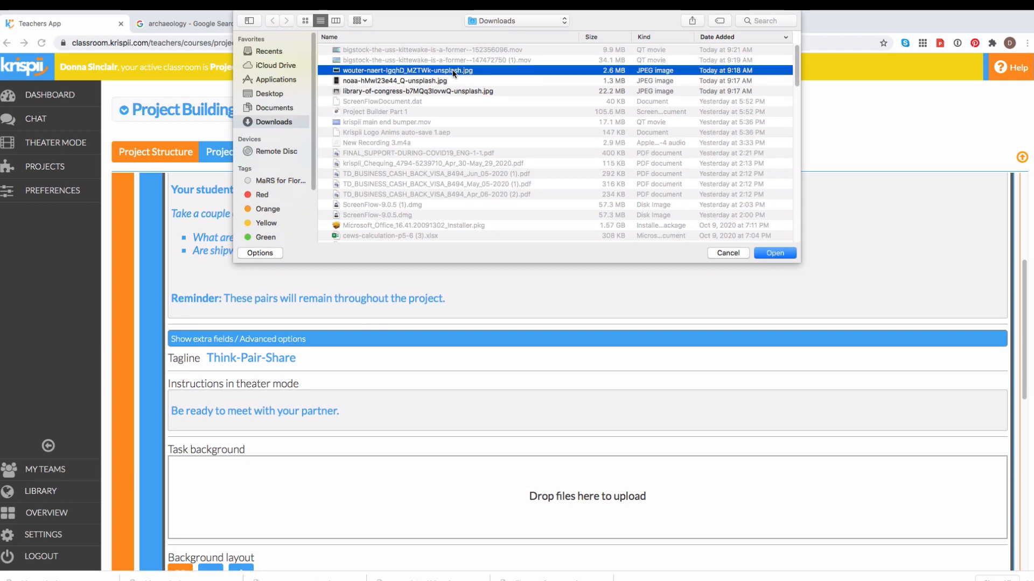
click(782, 255)
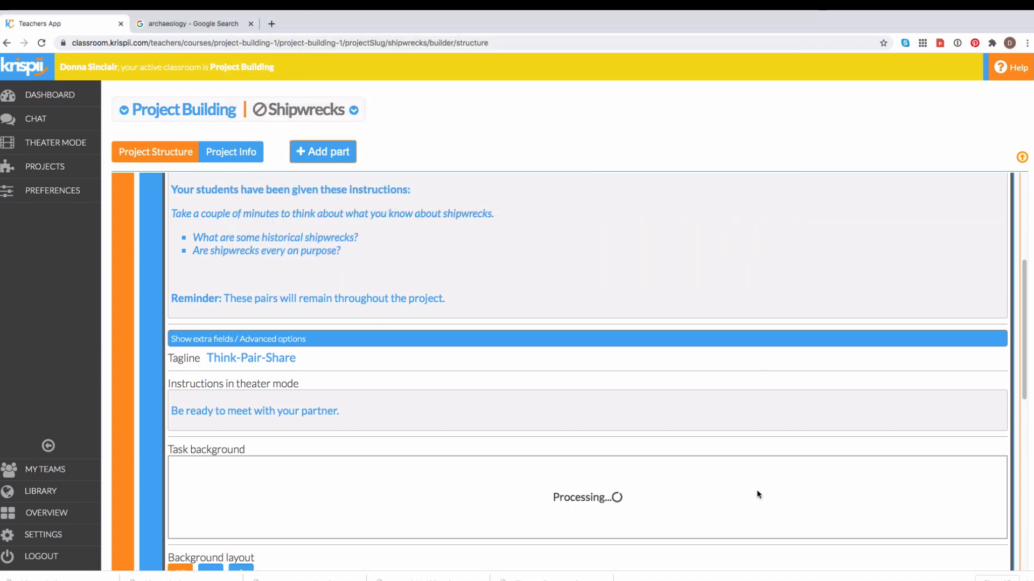
scroll(758, 495, down, 2)
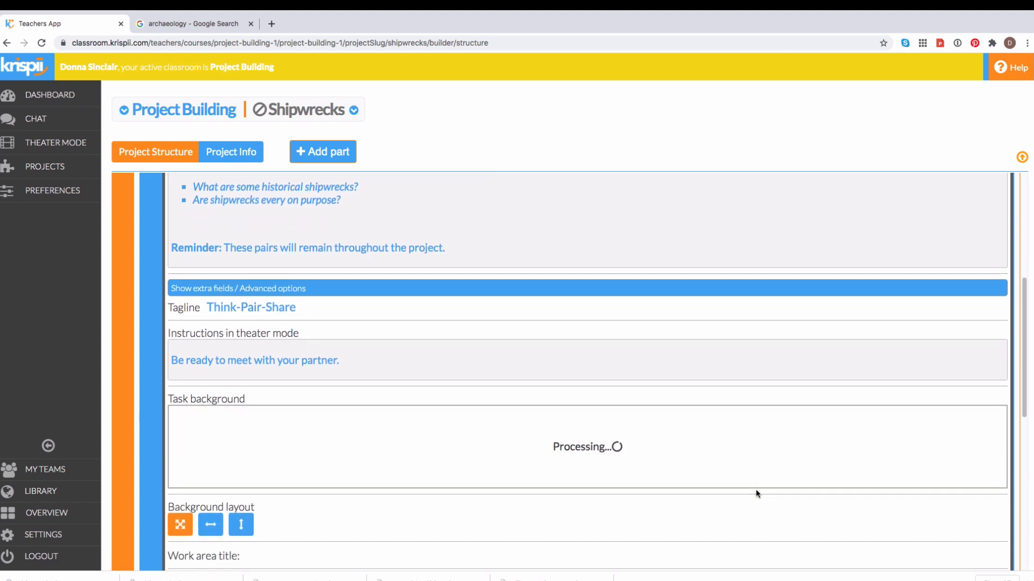
scroll(755, 495, down, 2)
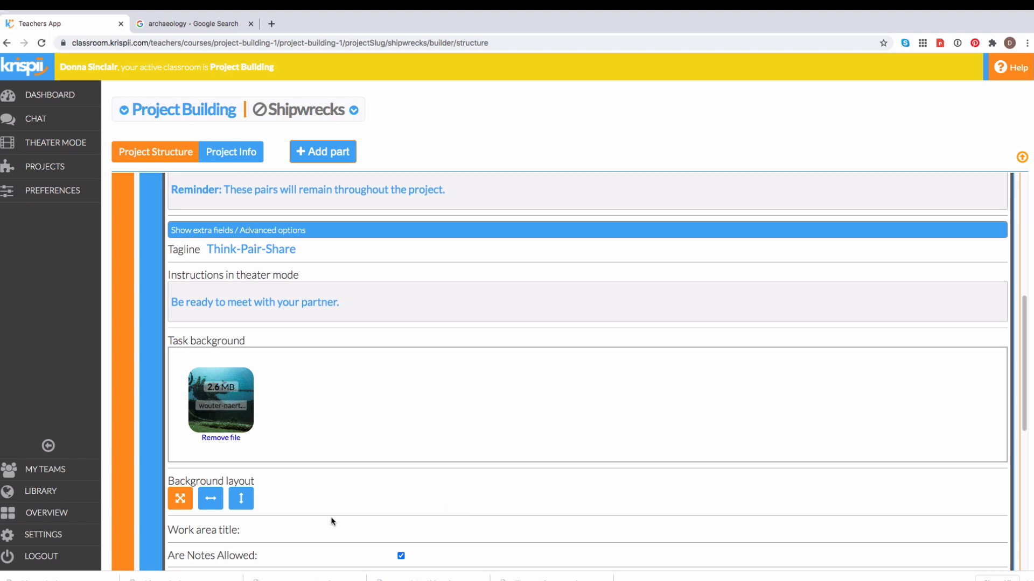
- Try the horizontal and vertical background layouts, returning to the layout that expands in all directions
click(211, 501)
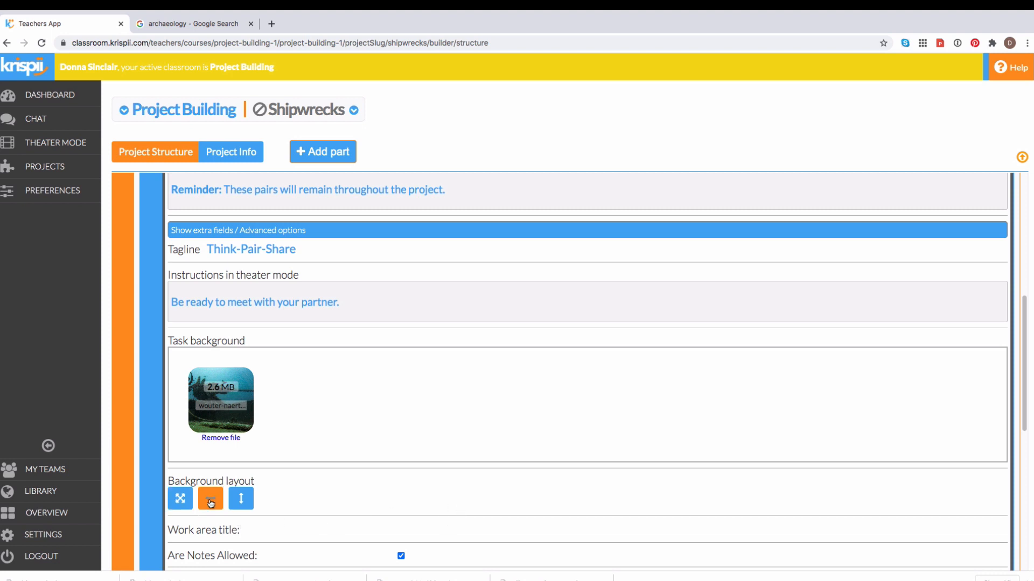
click(242, 500)
click(173, 499)
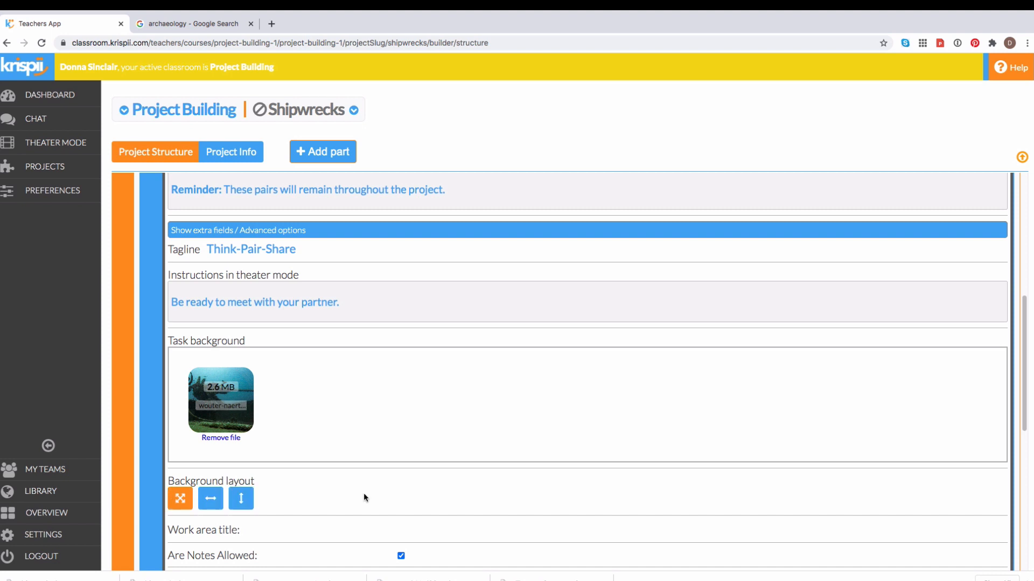
- Review the task's notes, work area, Google Drive and draft version options, and collapse the task
scroll(363, 493, down, 1)
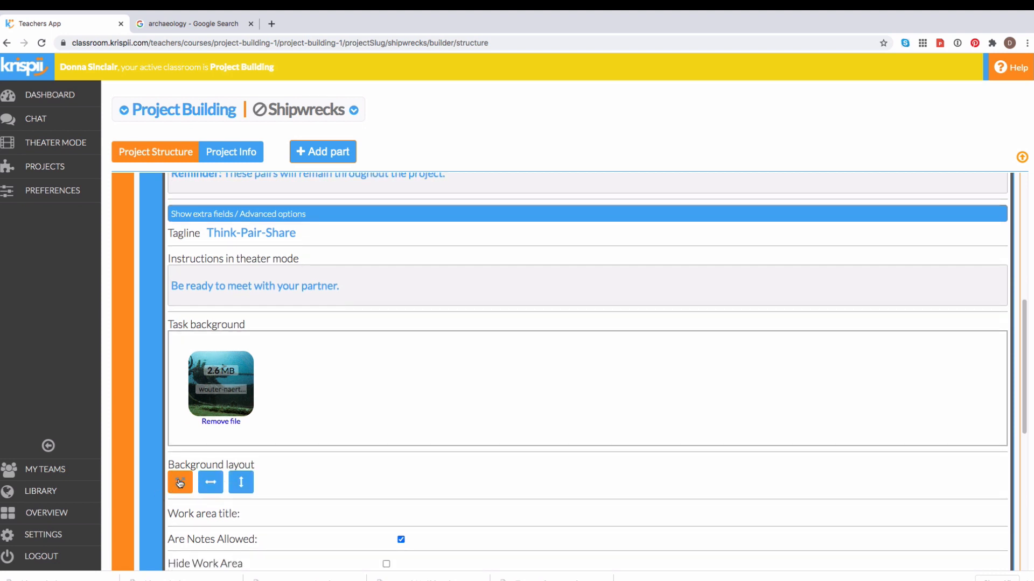
scroll(369, 480, down, 4)
scroll(346, 496, down, 1)
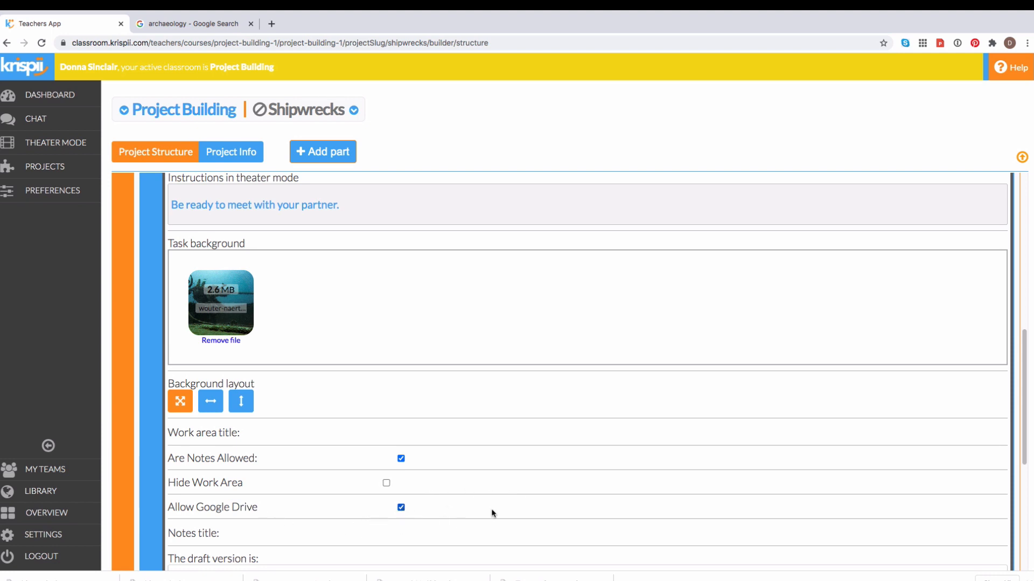
scroll(491, 514, down, 1)
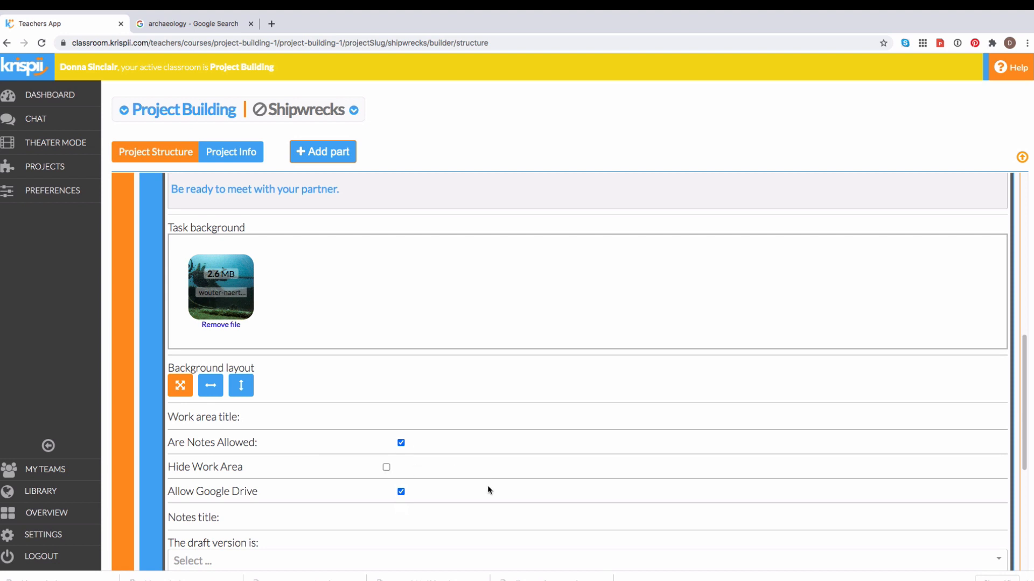
scroll(488, 493, down, 2)
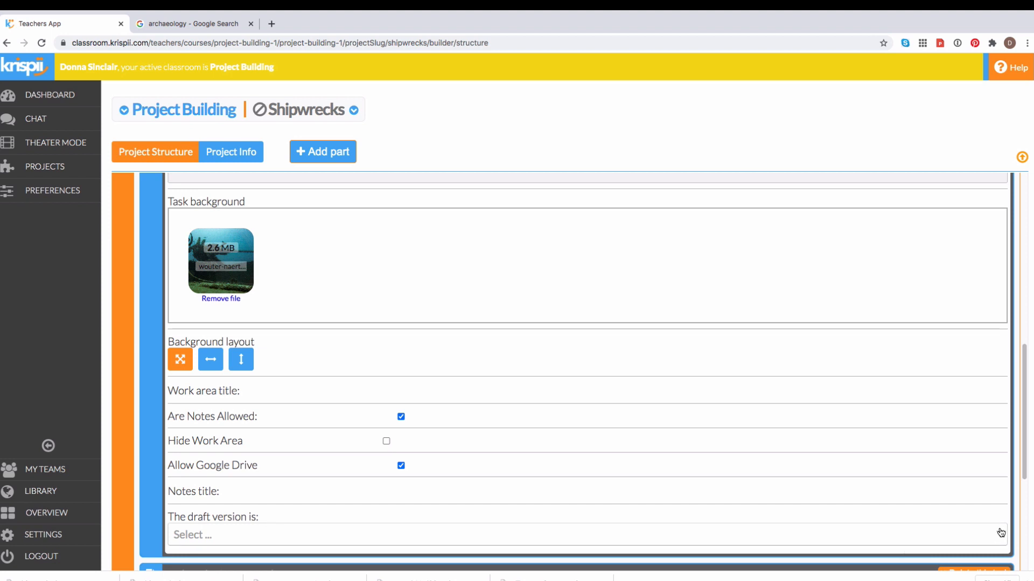
click(1001, 533)
click(1001, 533)
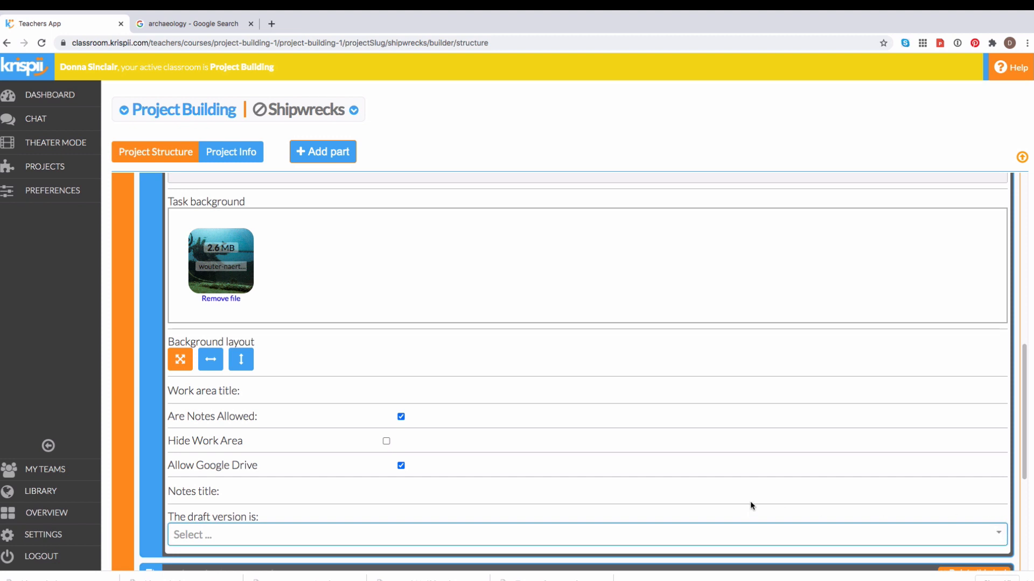
click(149, 352)
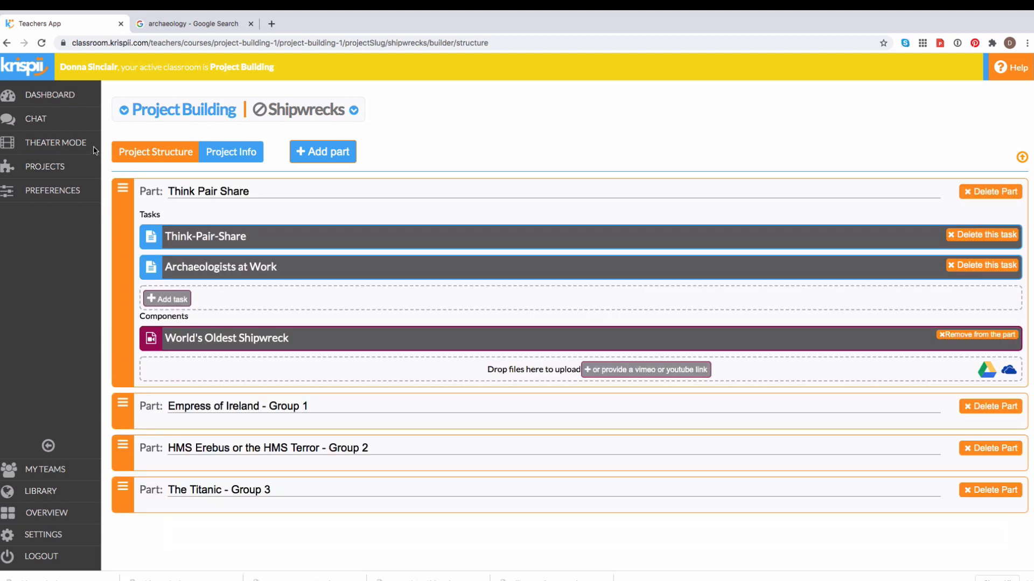
- View the Shipwrecks project on the classroom dashboard, revealing and hiding its media strip
click(64, 99)
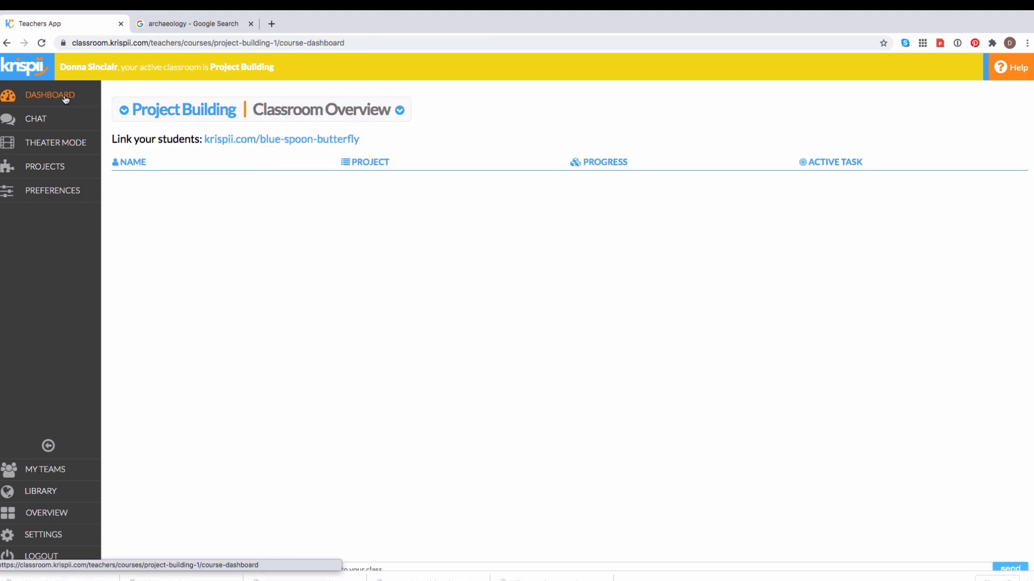
click(399, 110)
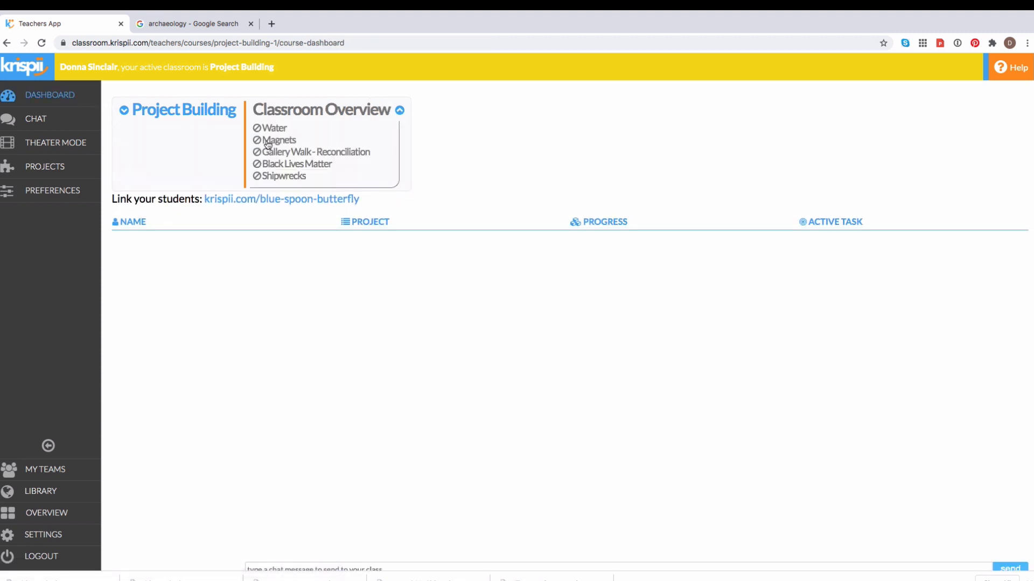
click(277, 178)
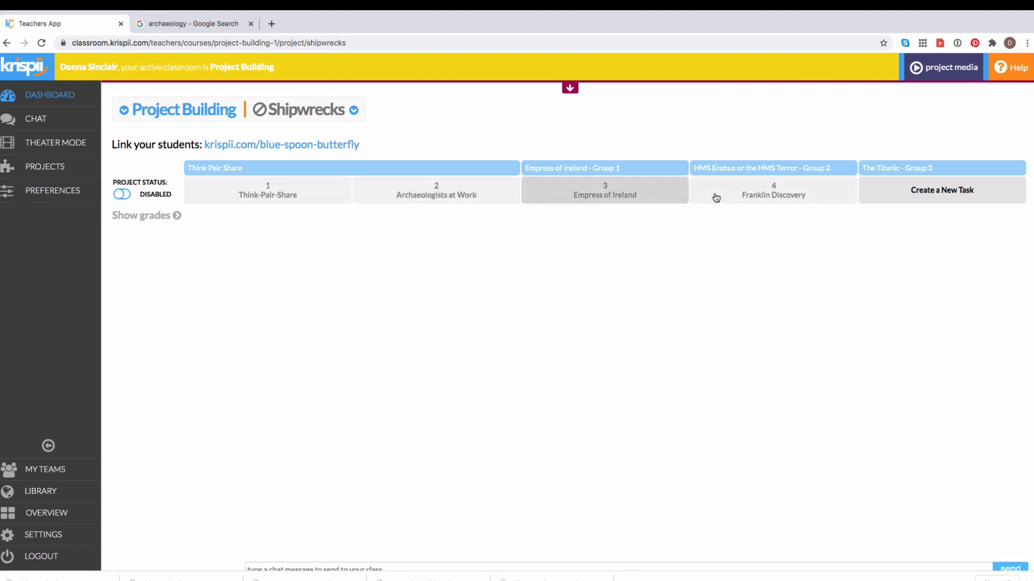
click(570, 88)
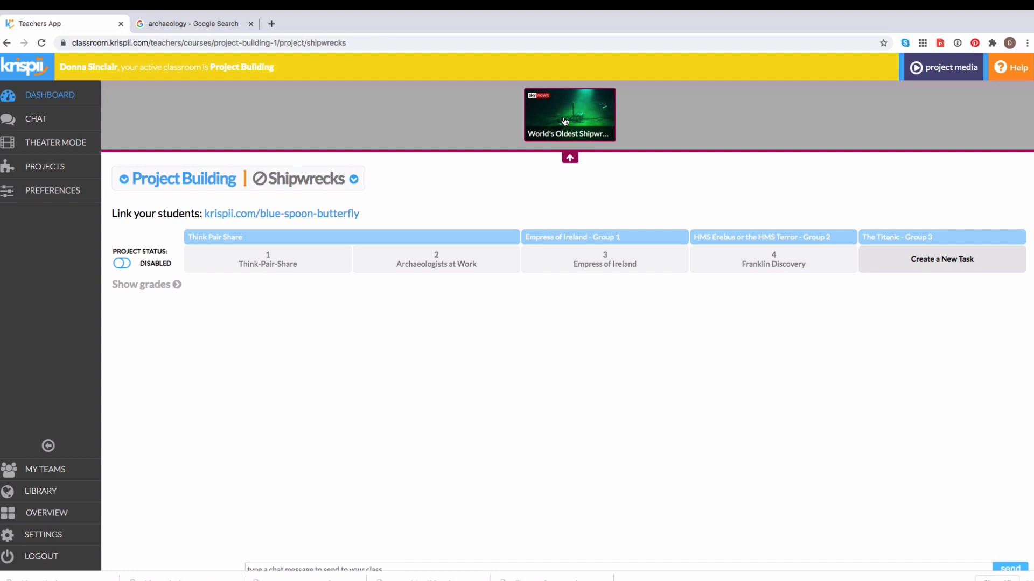
click(570, 159)
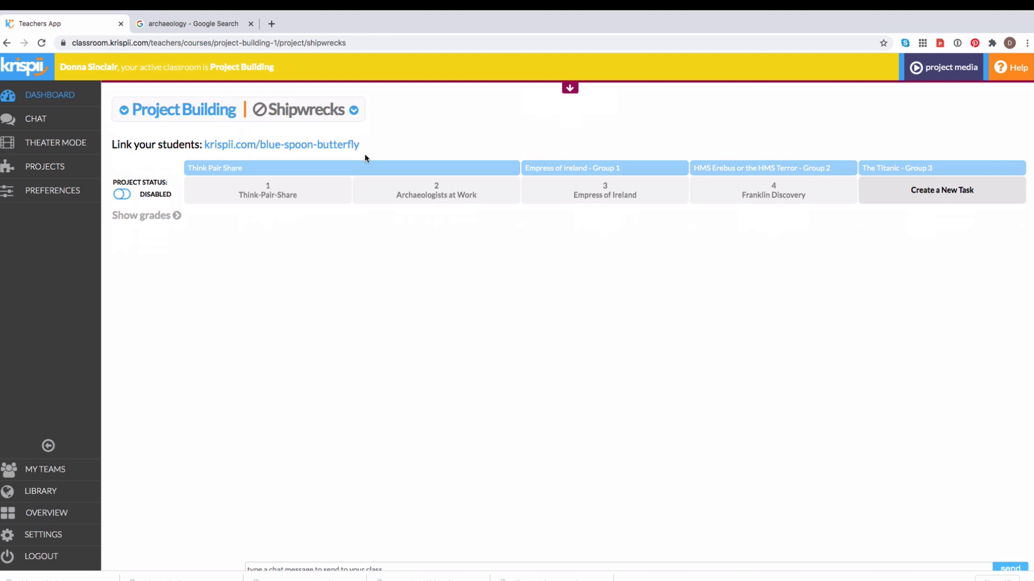
- Display the Think-Pair-Share task in theater mode and enlarge its instruction text several times
click(58, 143)
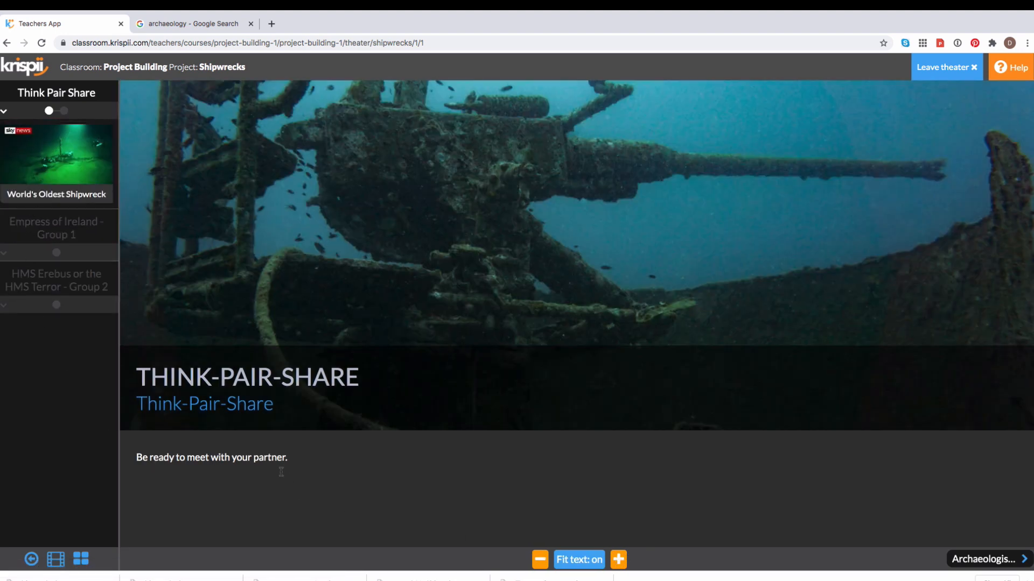
click(620, 561)
click(619, 561)
click(620, 560)
click(619, 561)
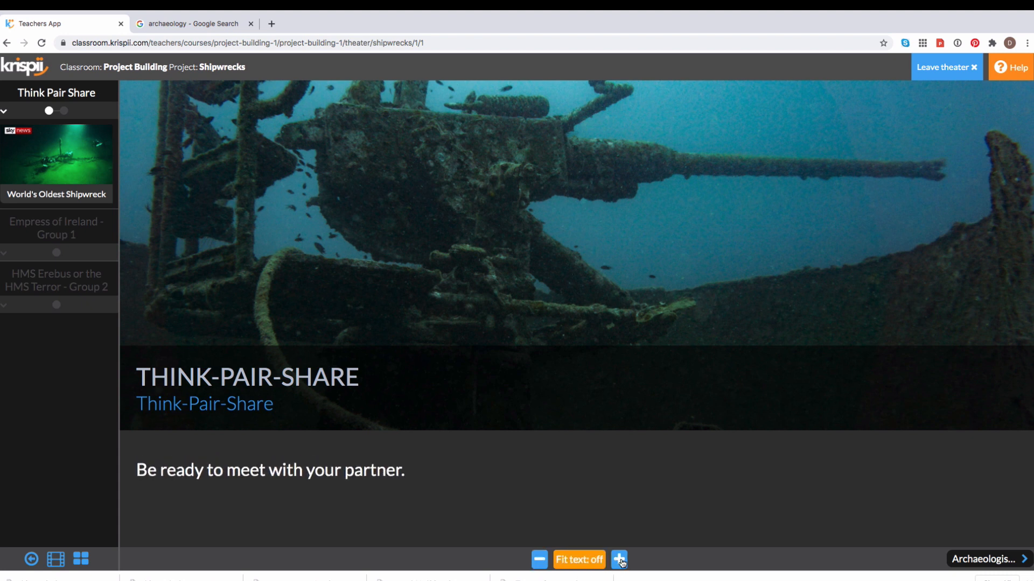
click(619, 560)
click(619, 561)
click(619, 561)
click(620, 560)
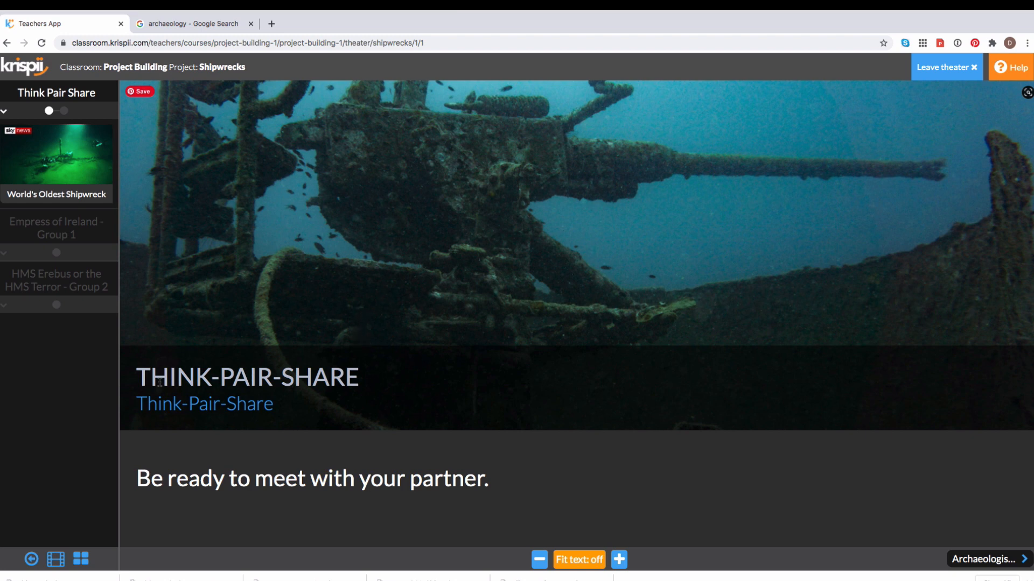
- Hide the theater mode sidebar and advance to the Archaeologists at Work task
click(31, 562)
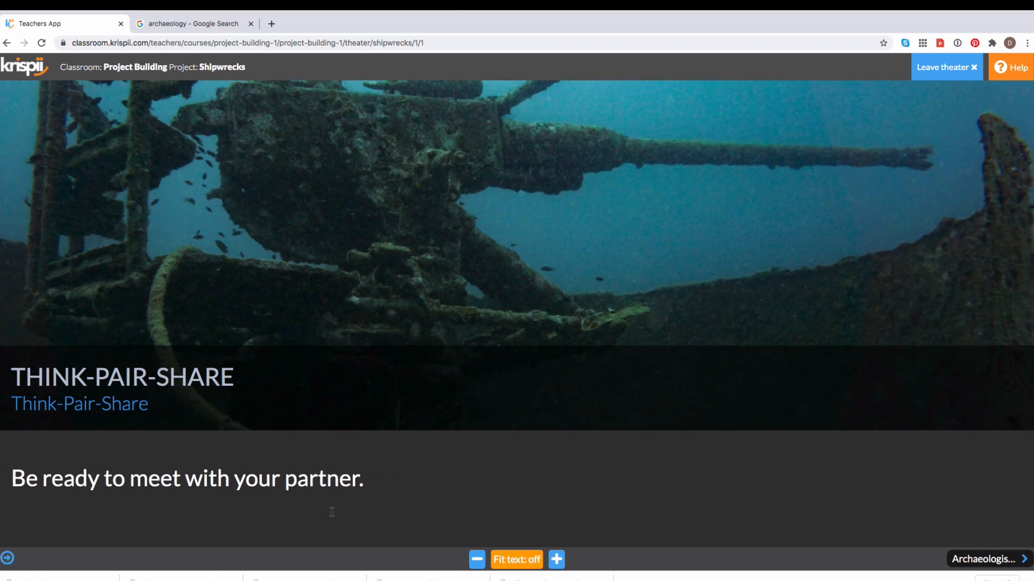
click(983, 560)
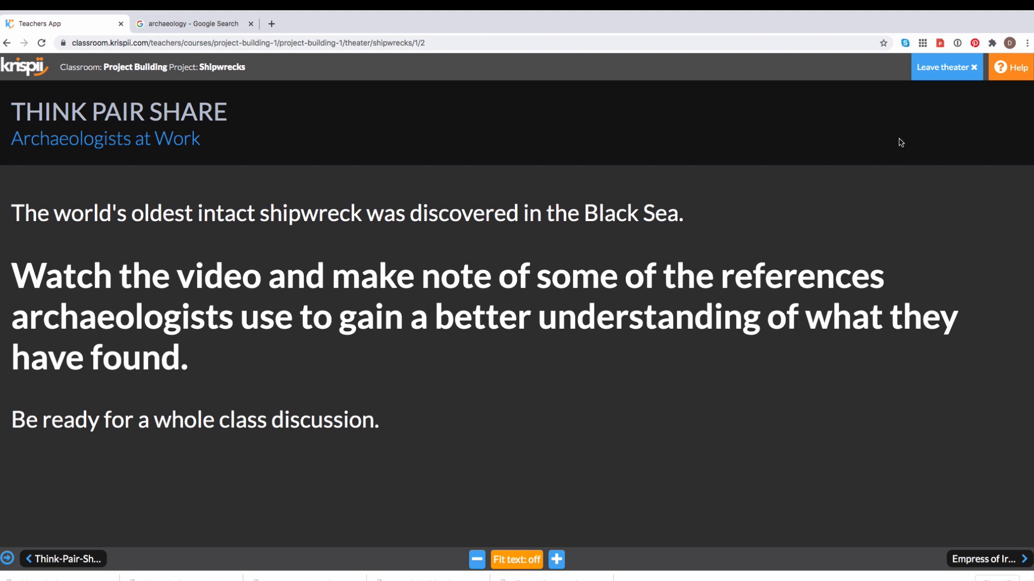
- Leave theater mode and reopen the Shipwrecks project in the project builder
click(946, 75)
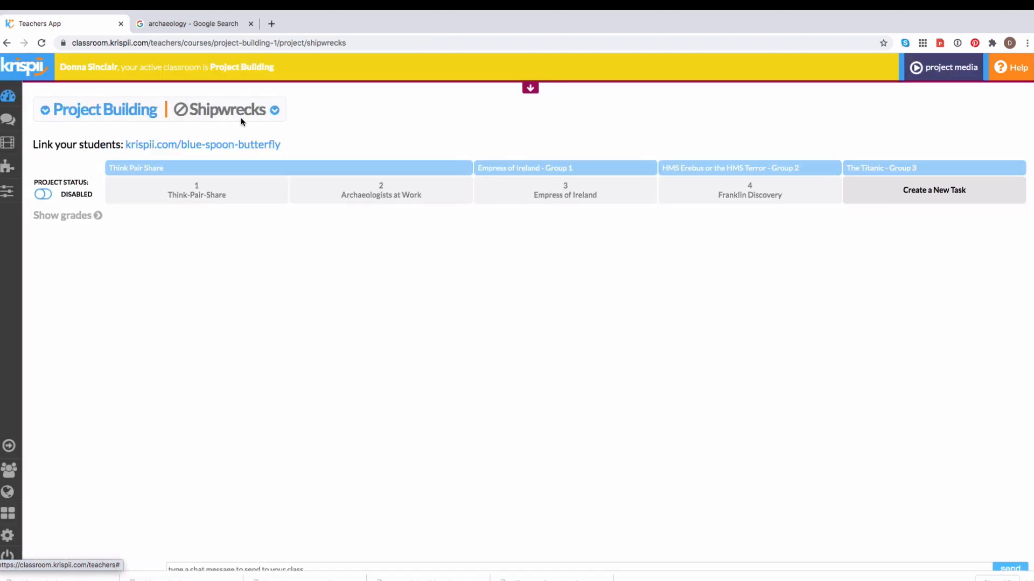
click(7, 167)
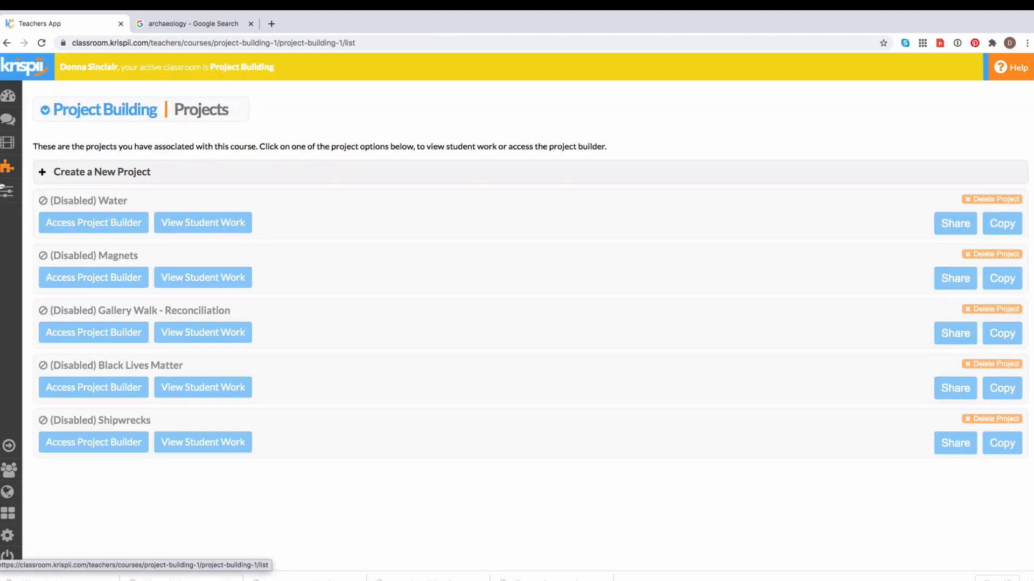
click(89, 444)
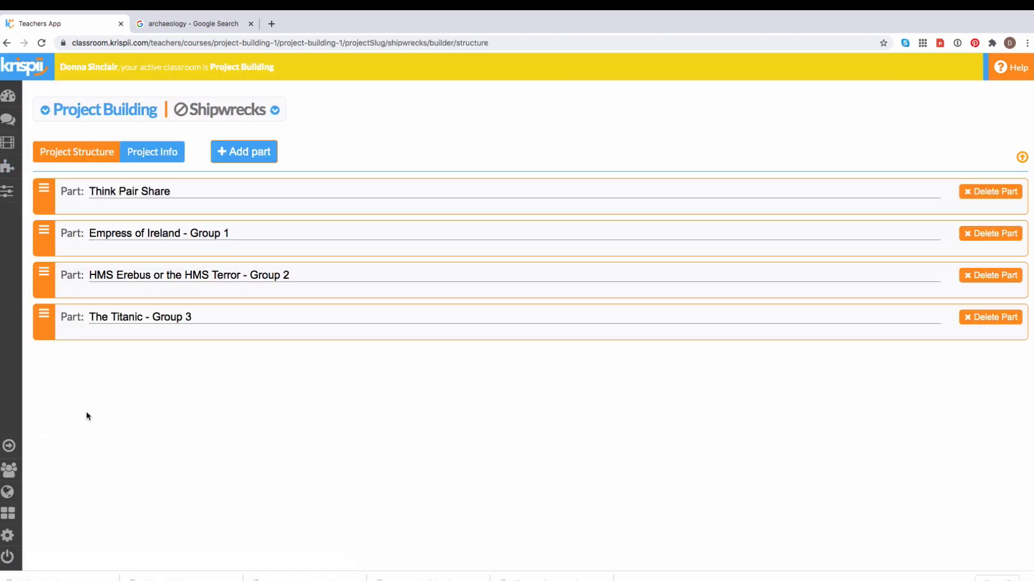
- Expand the Archaeologists at Work task in the Think Pair Share part and copy its entire student task text
click(44, 207)
click(128, 239)
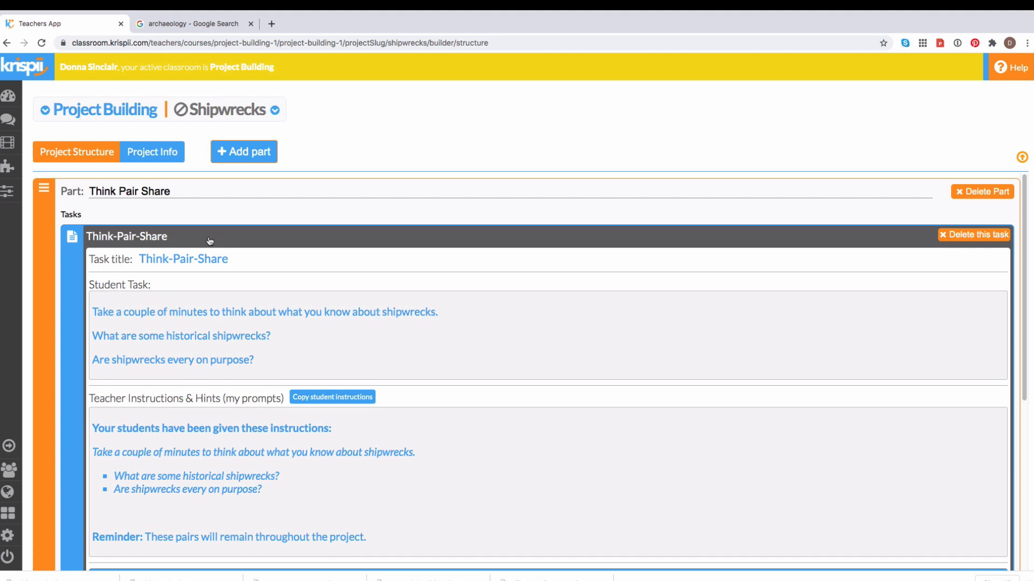
click(189, 241)
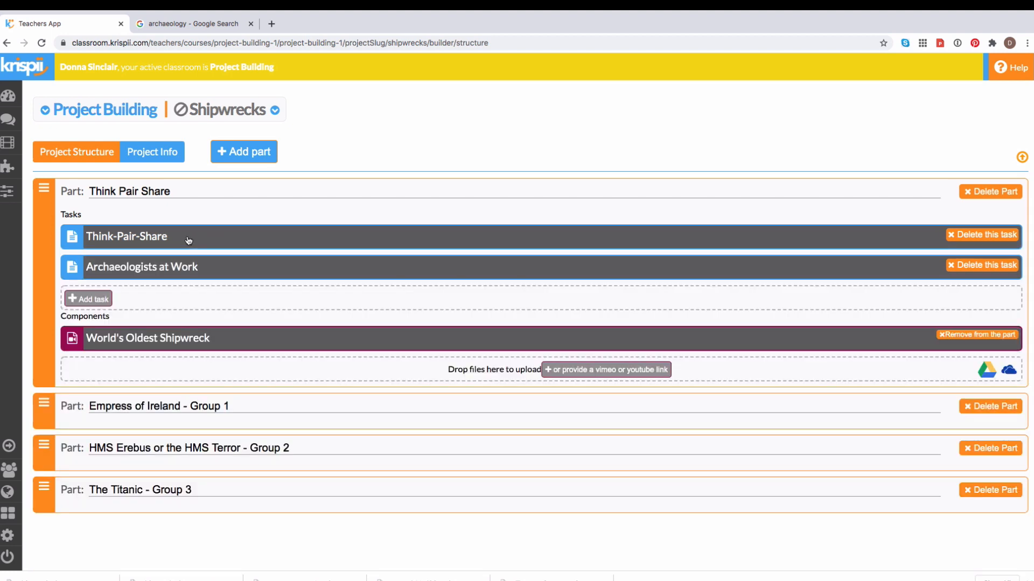
click(160, 268)
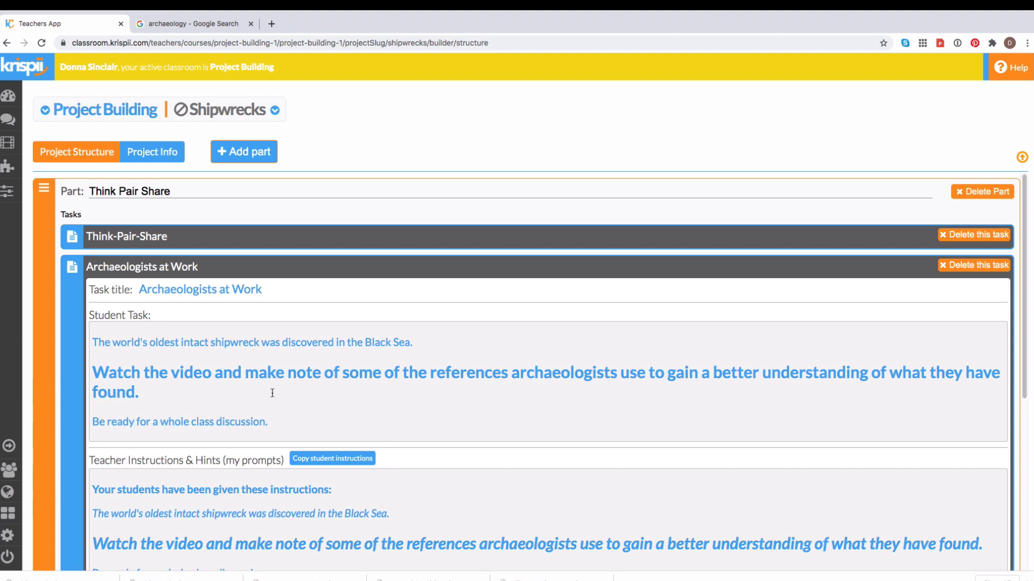
drag(92, 343, 277, 429)
key(cmd+c)
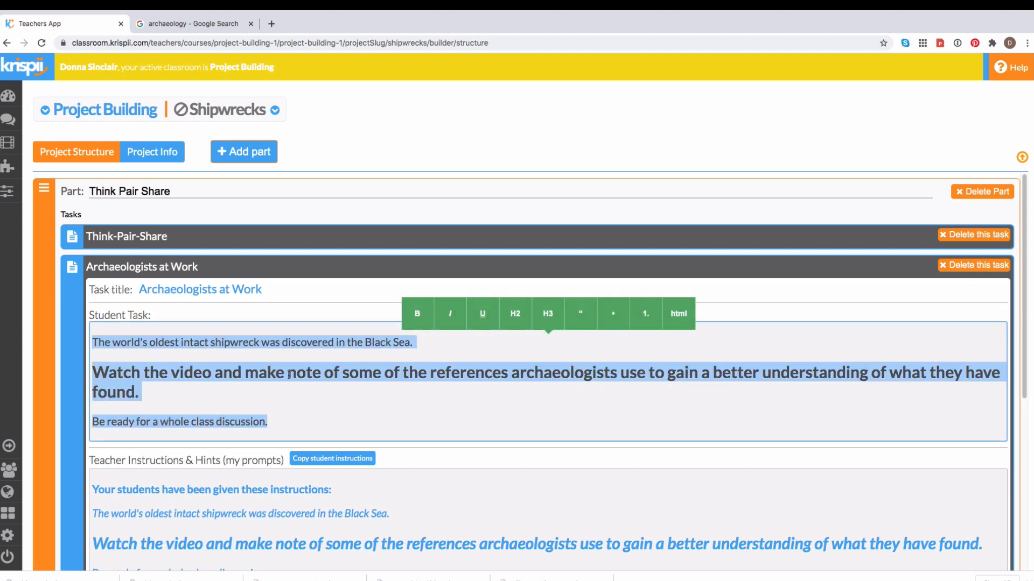
right_click(289, 349)
click(323, 428)
- Show the extra fields and advanced options of the Archaeologists at Work task
click(212, 269)
click(211, 269)
scroll(334, 495, down, 1)
scroll(334, 494, down, 3)
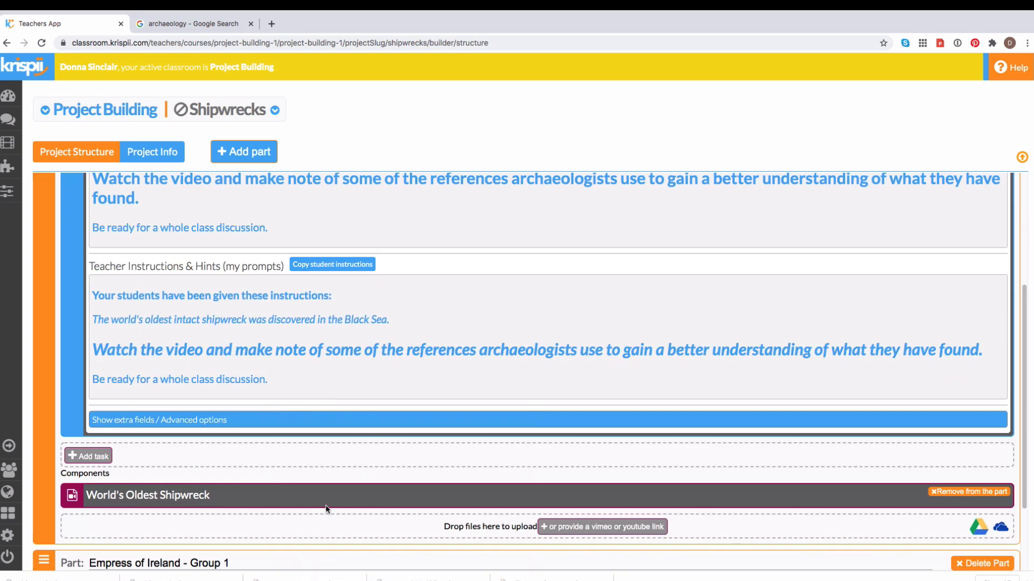
click(188, 421)
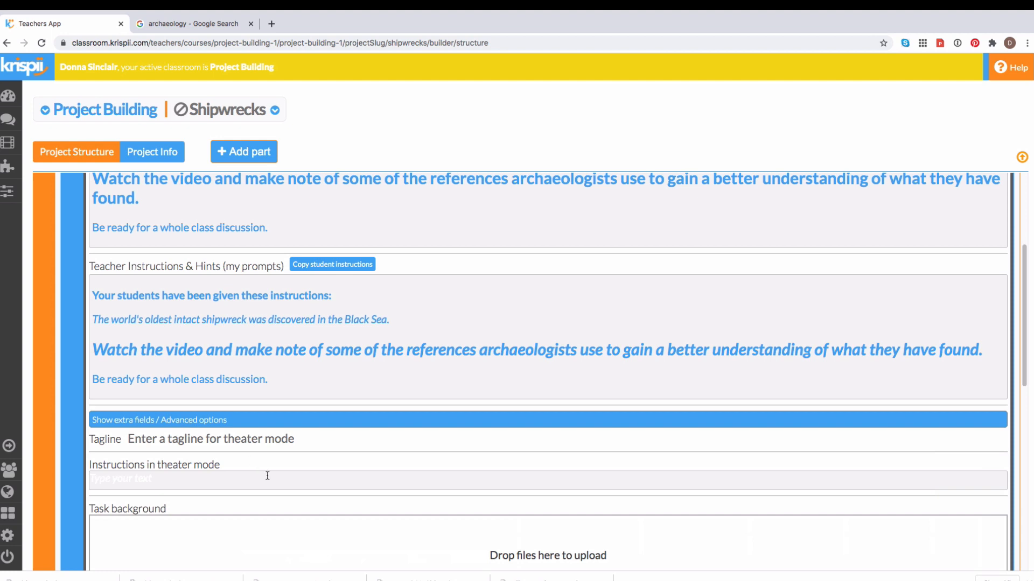
- Paste the copied student task text into the task's theater mode instructions
scroll(268, 477, down, 2)
click(145, 401)
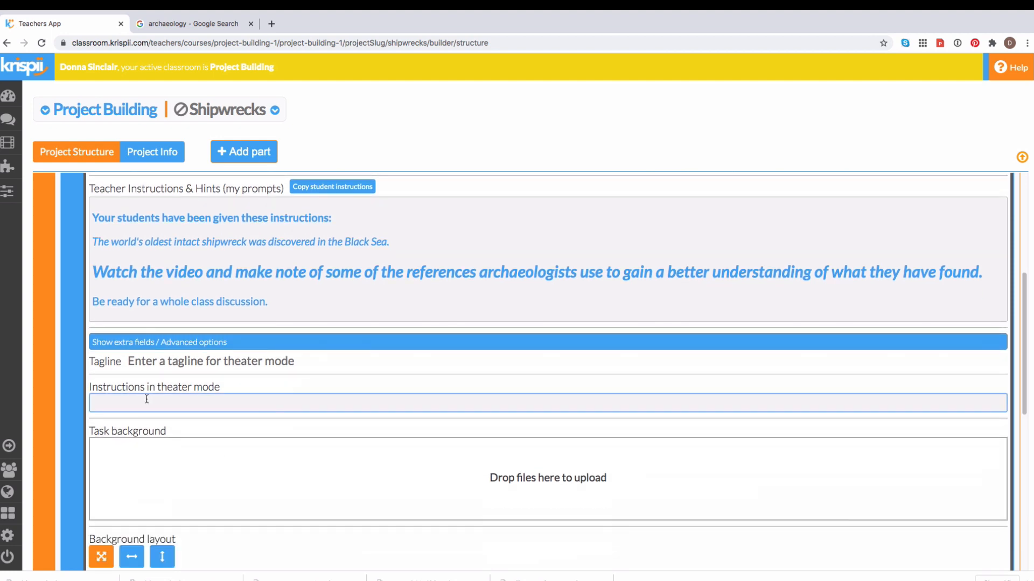
right_click(147, 398)
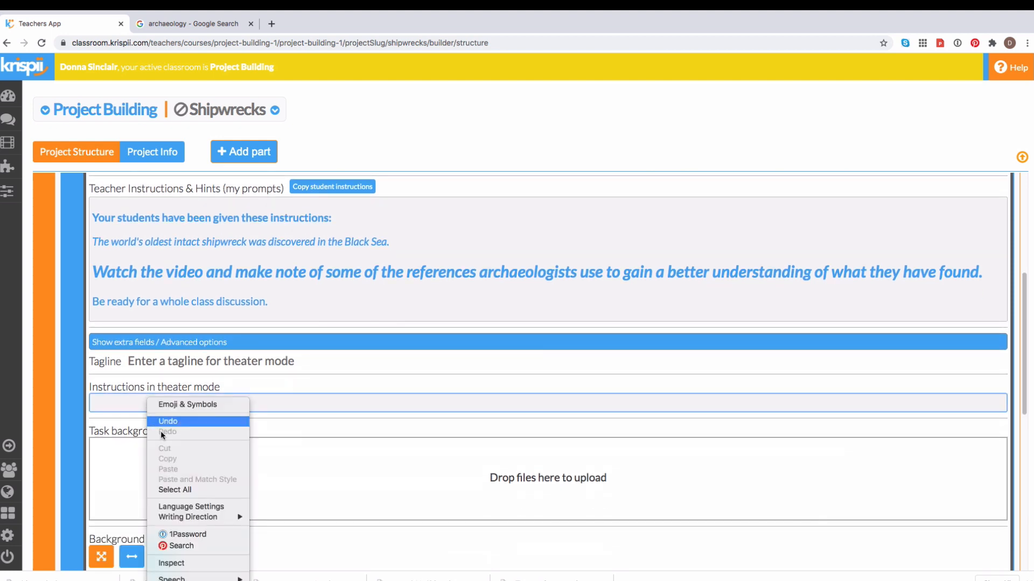
click(110, 404)
right_click(110, 401)
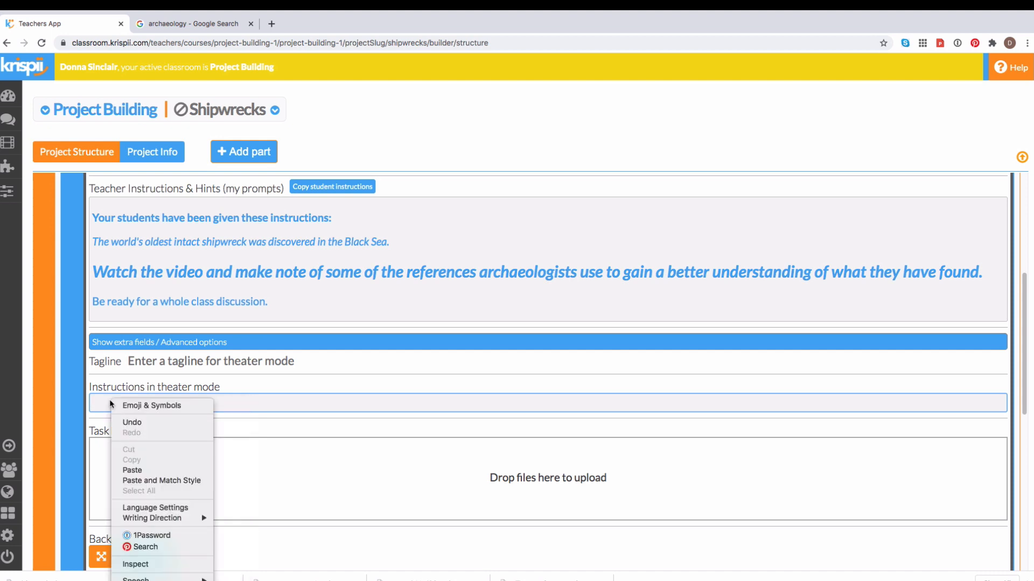
click(110, 401)
right_click(110, 401)
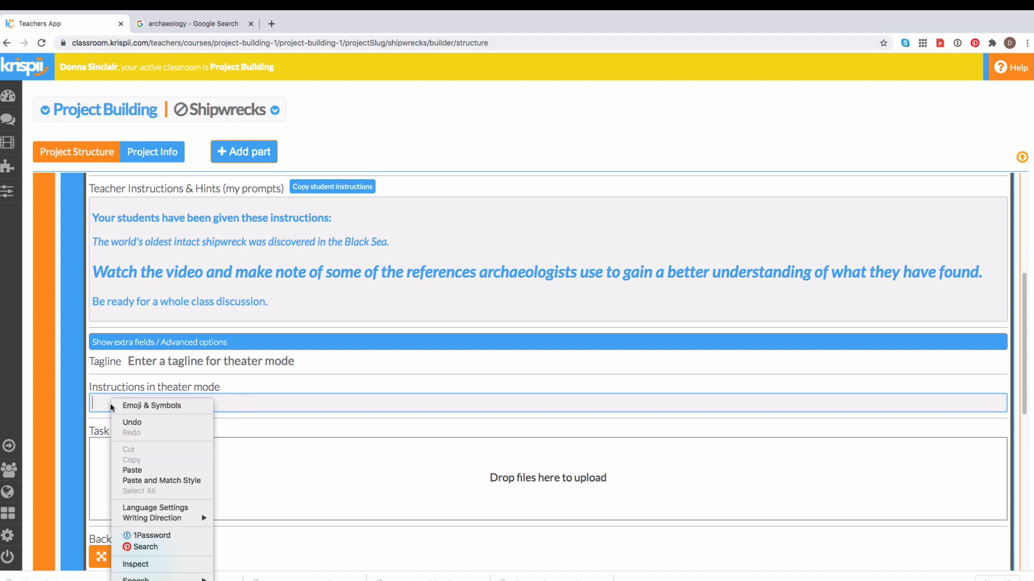
click(129, 471)
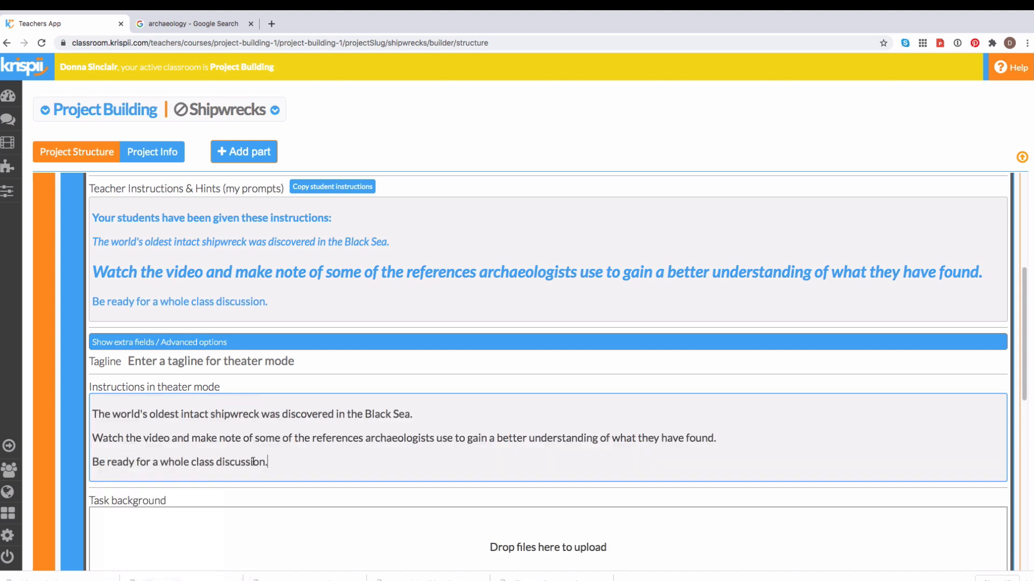
- Enter "Oldes Shipwreck" as the task's theater mode tagline
click(310, 362)
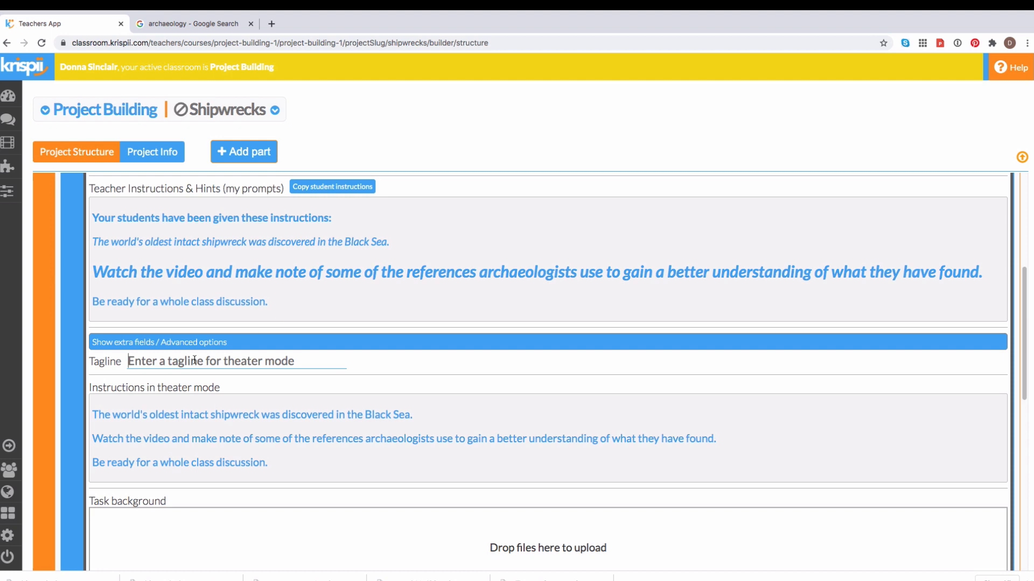
text(Oldes S)
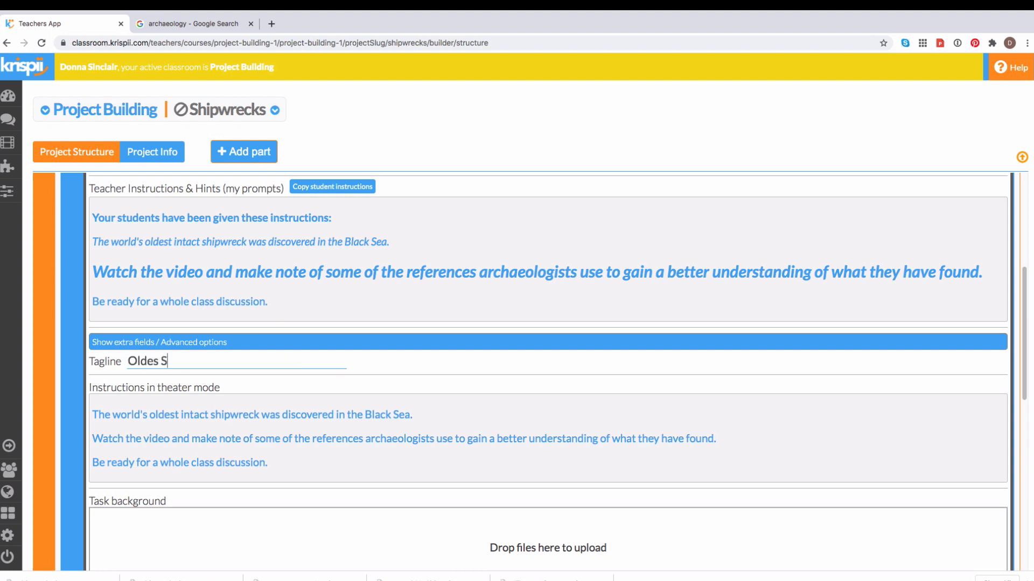
text(hipwreck)
click(323, 456)
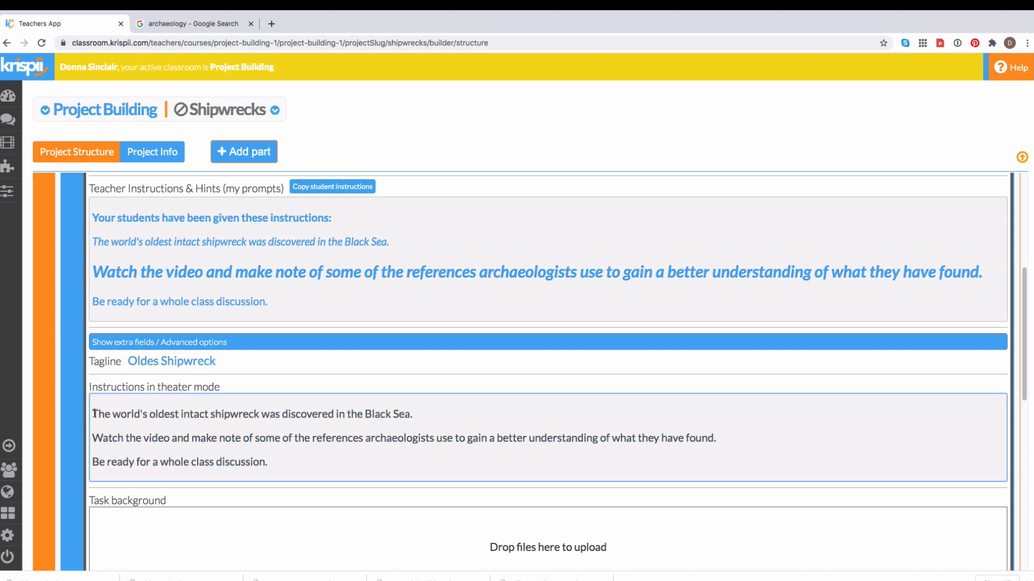
- Delete the Black Sea and video-watching sentences from the theater mode instructions, keeping only "Be ready for a whole class discussion."
drag(95, 413, 427, 412)
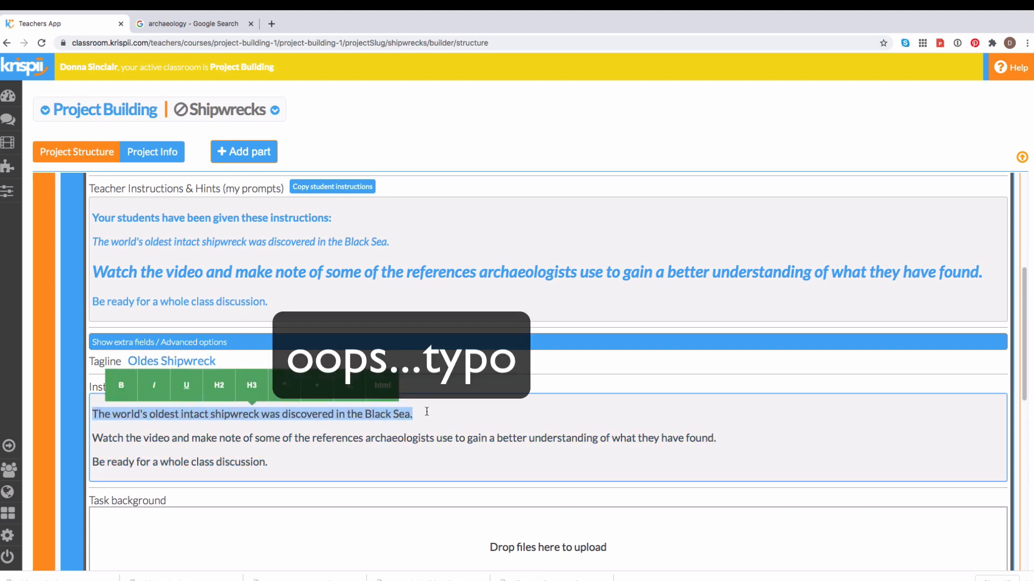
key(BackSpace)
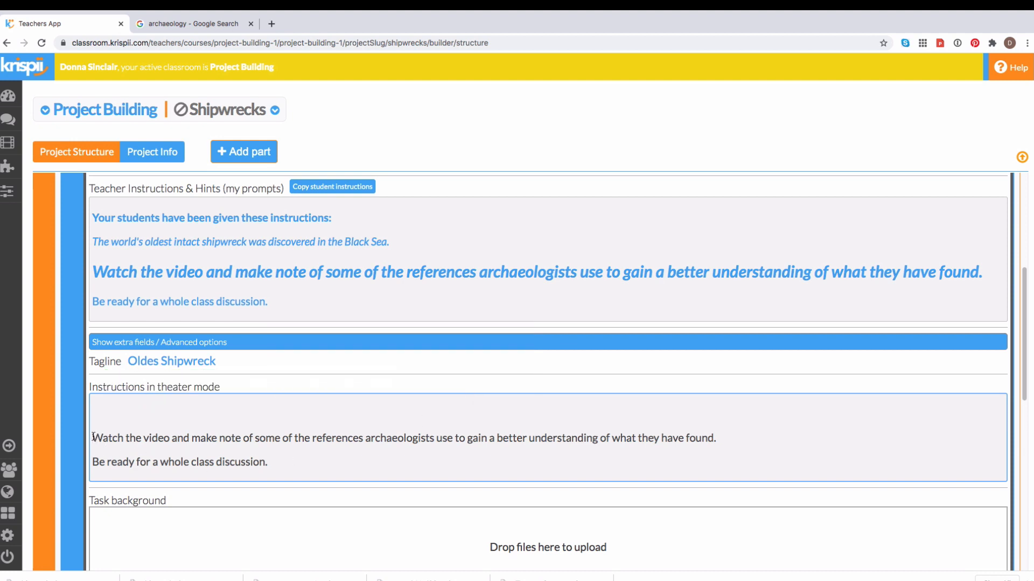
key(BackSpace)
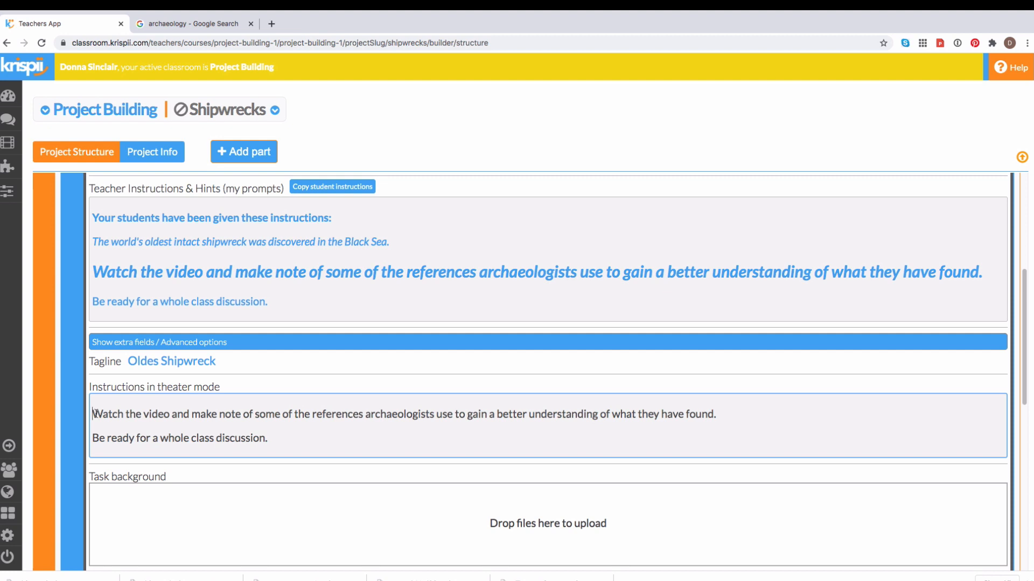
drag(94, 415, 731, 408)
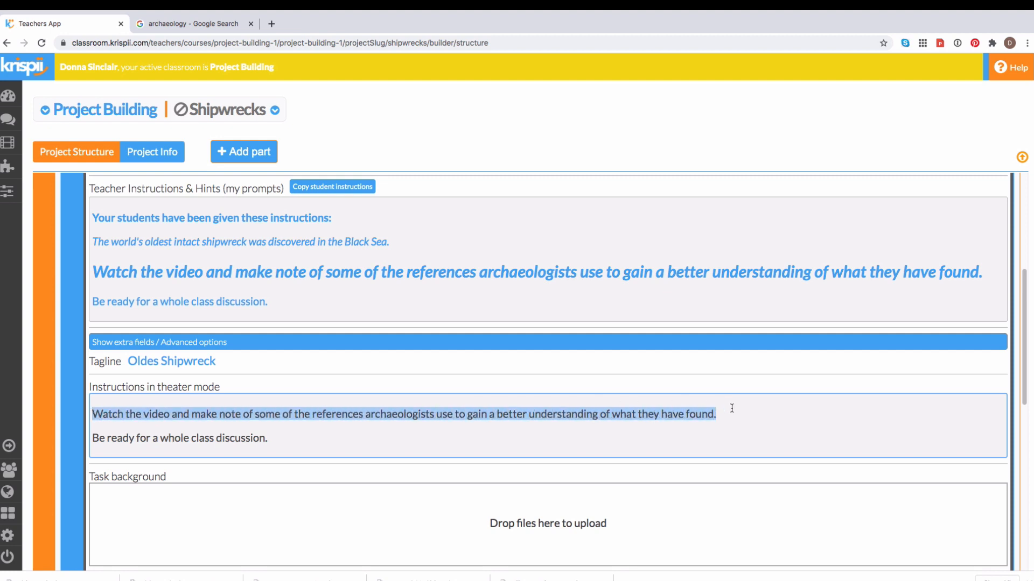
key(BackSpace)
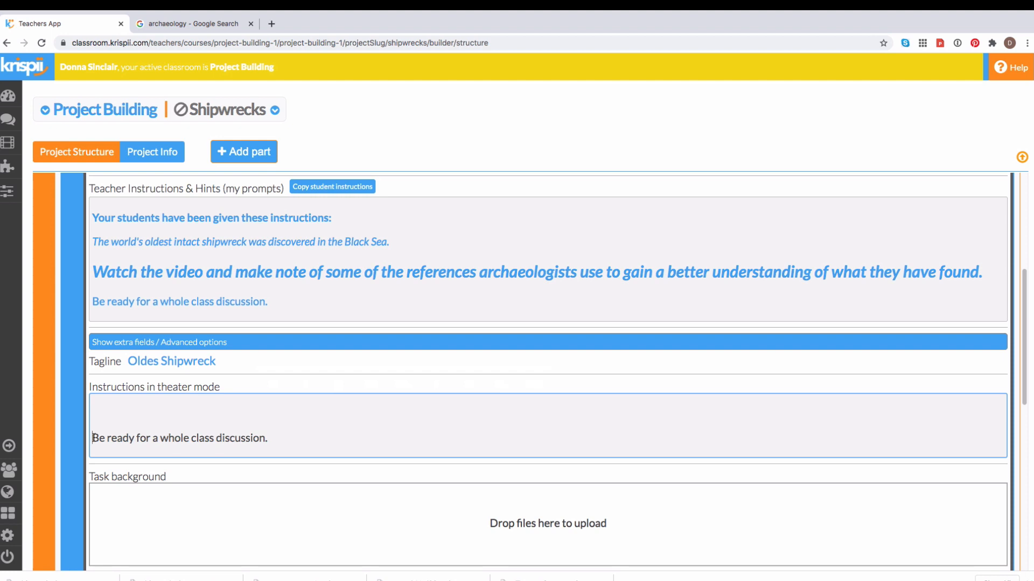
key(BackSpace)
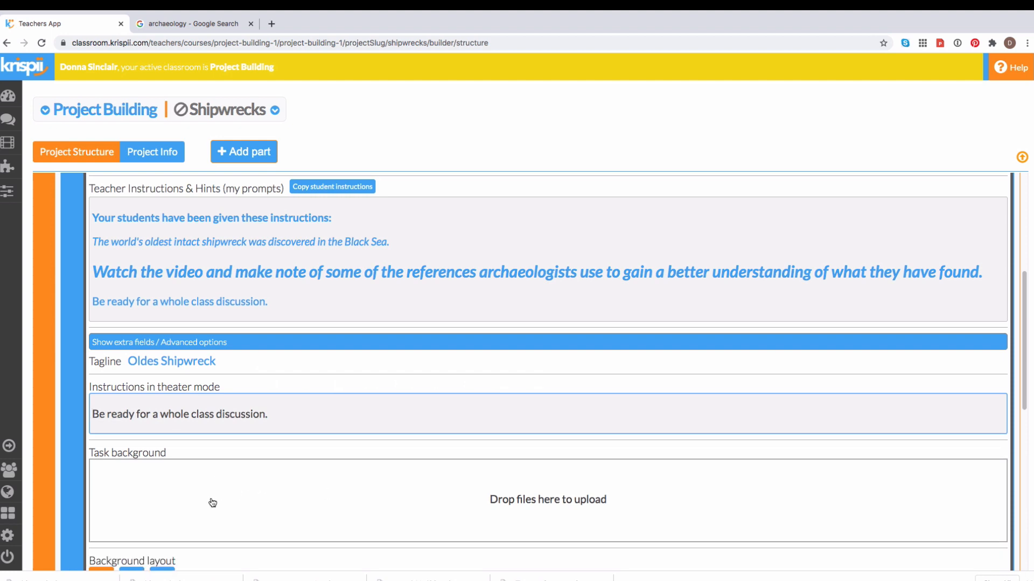
- Collapse the Archaeologists at Work task, preview it in theater mode, and leave the theater
scroll(189, 497, down, 2)
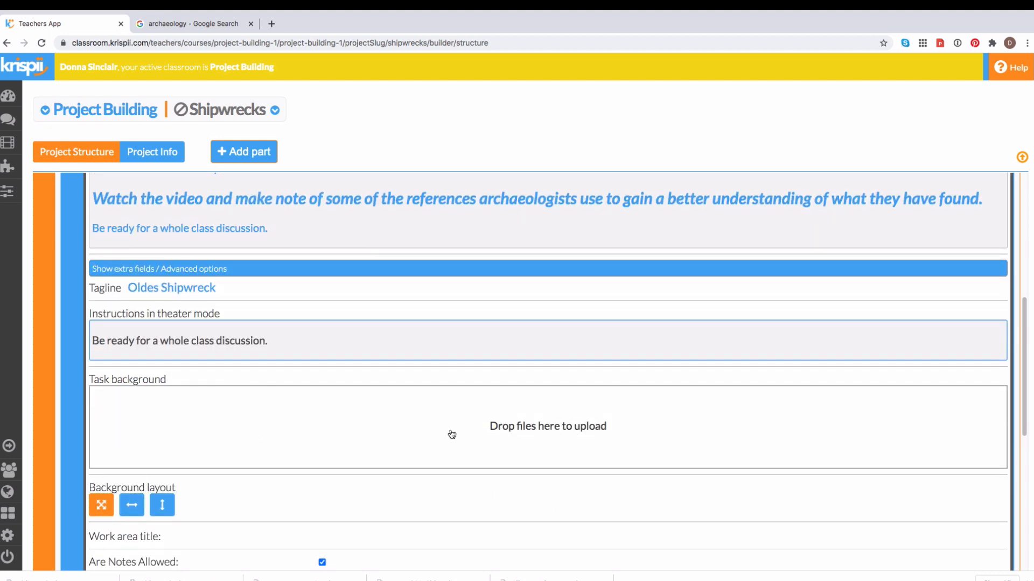
scroll(512, 445, down, 1)
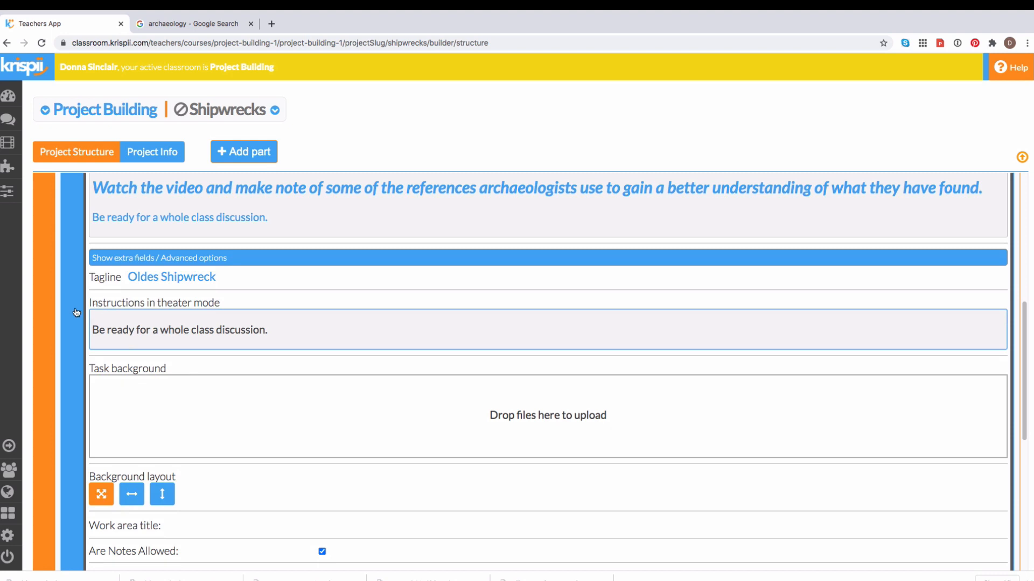
click(76, 311)
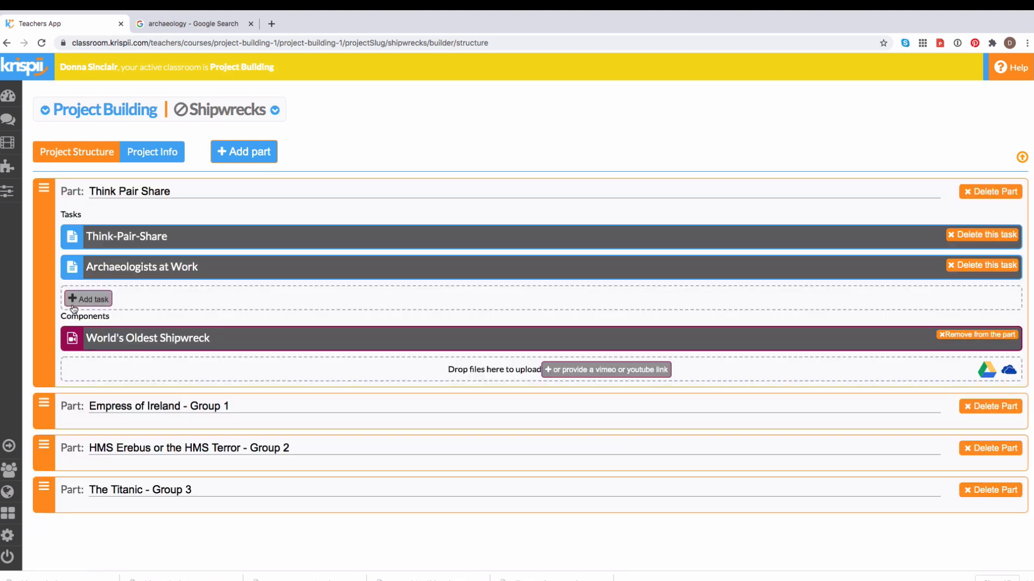
click(10, 143)
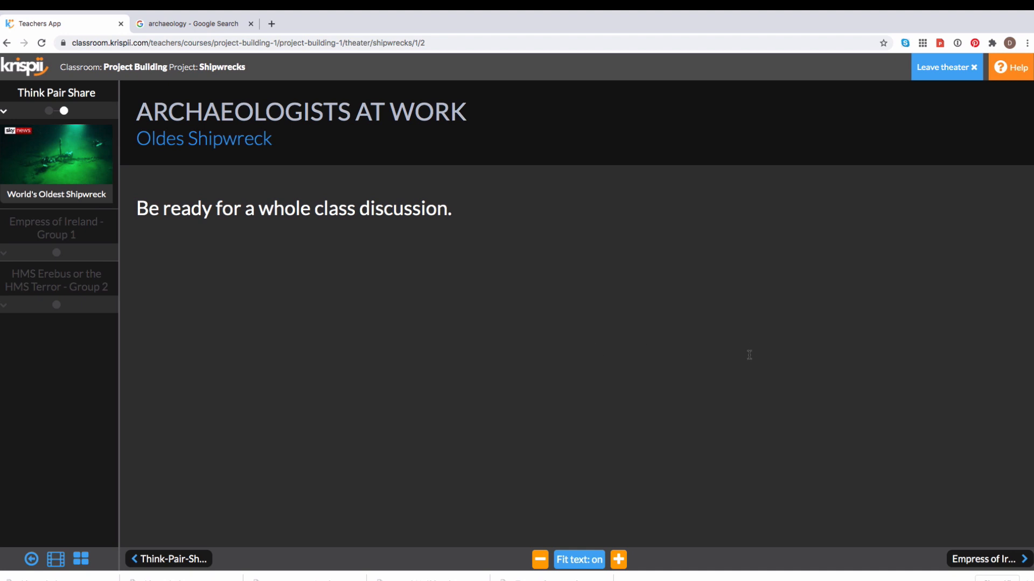
click(937, 73)
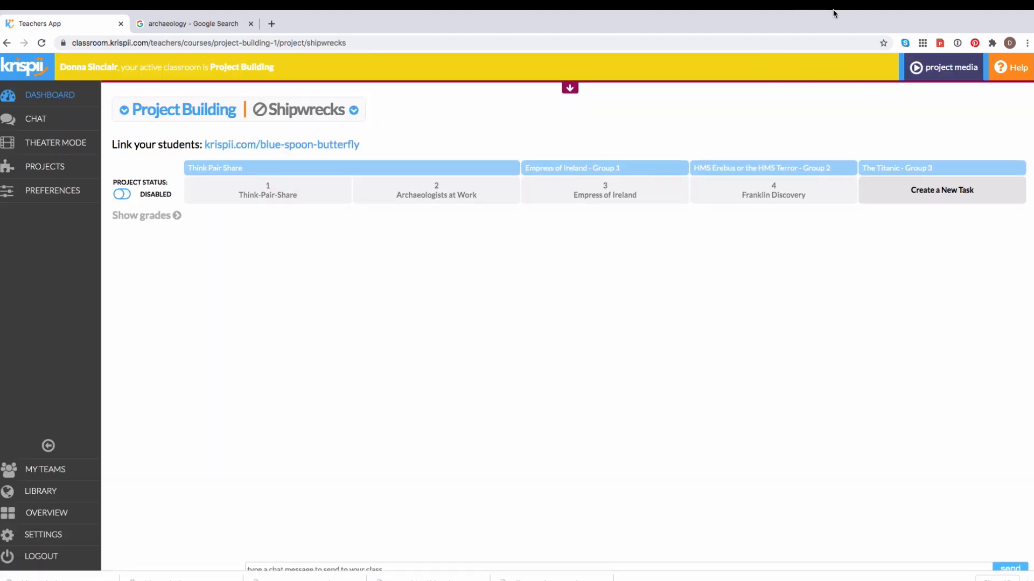
click(896, 16)
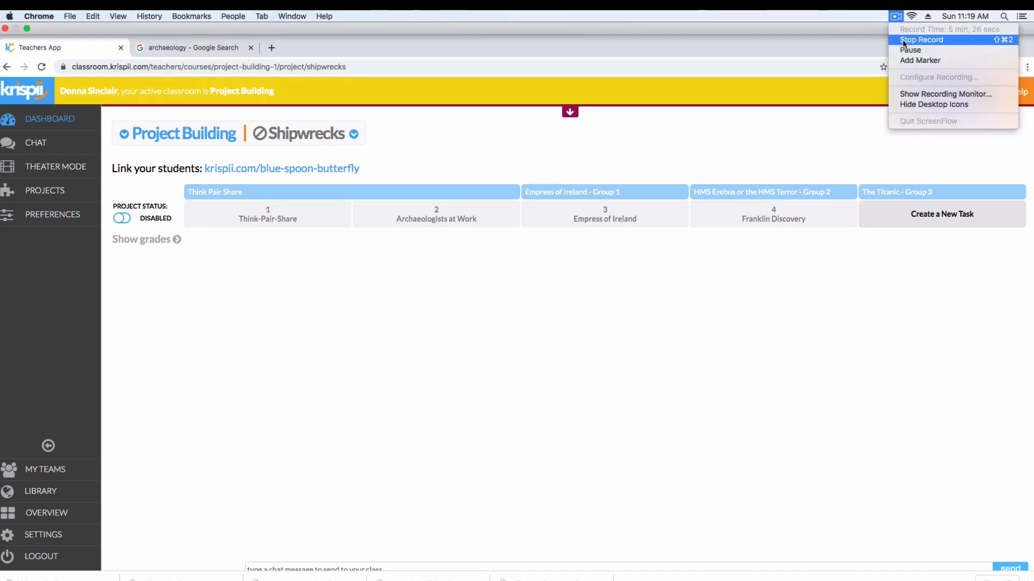
click(915, 38)
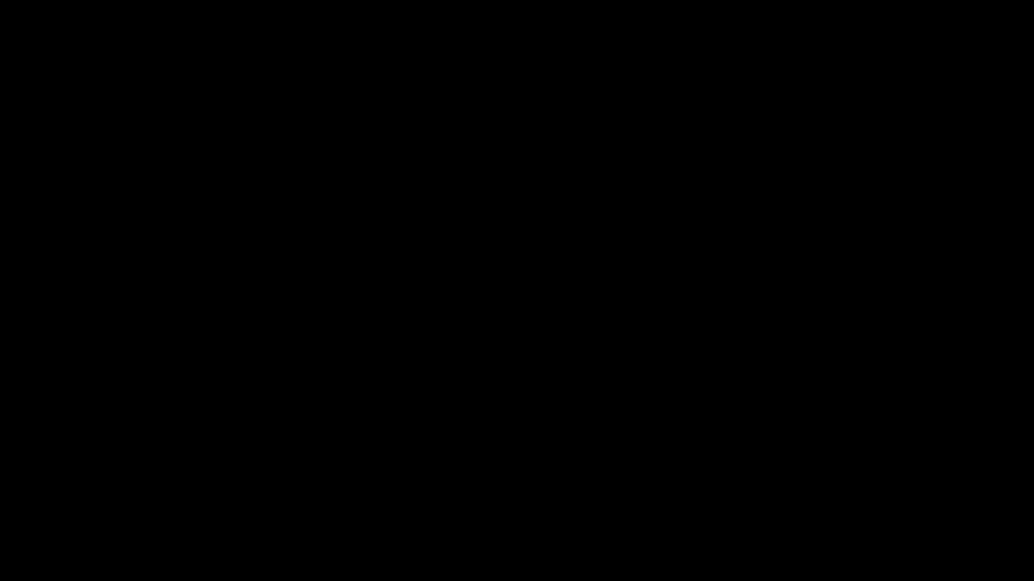